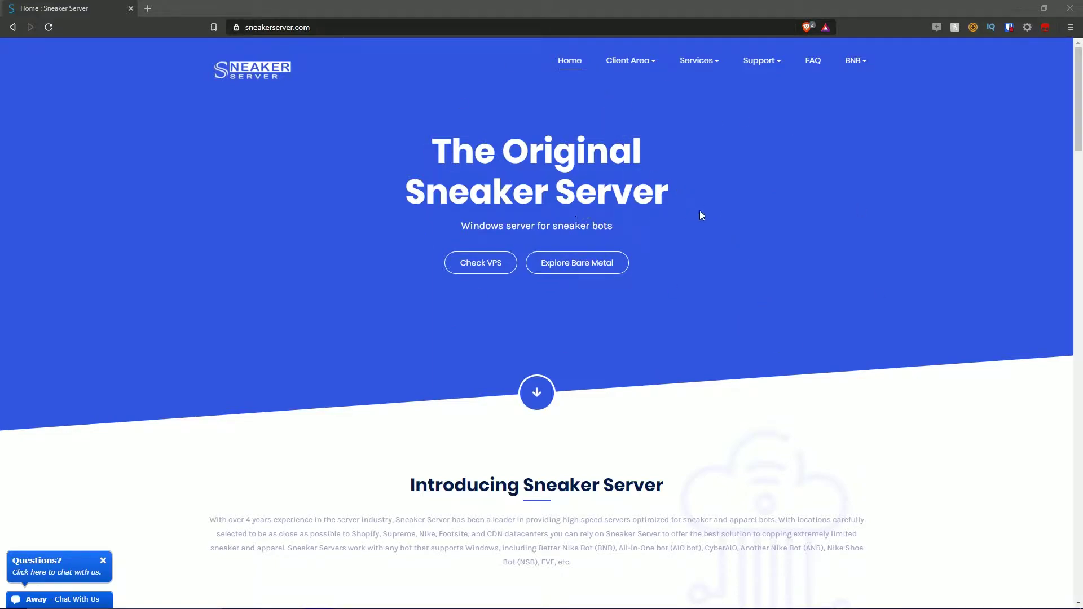
# Scroll down past the introduction to the datacenter world map.
pyautogui.scroll(-1, 801, 209)
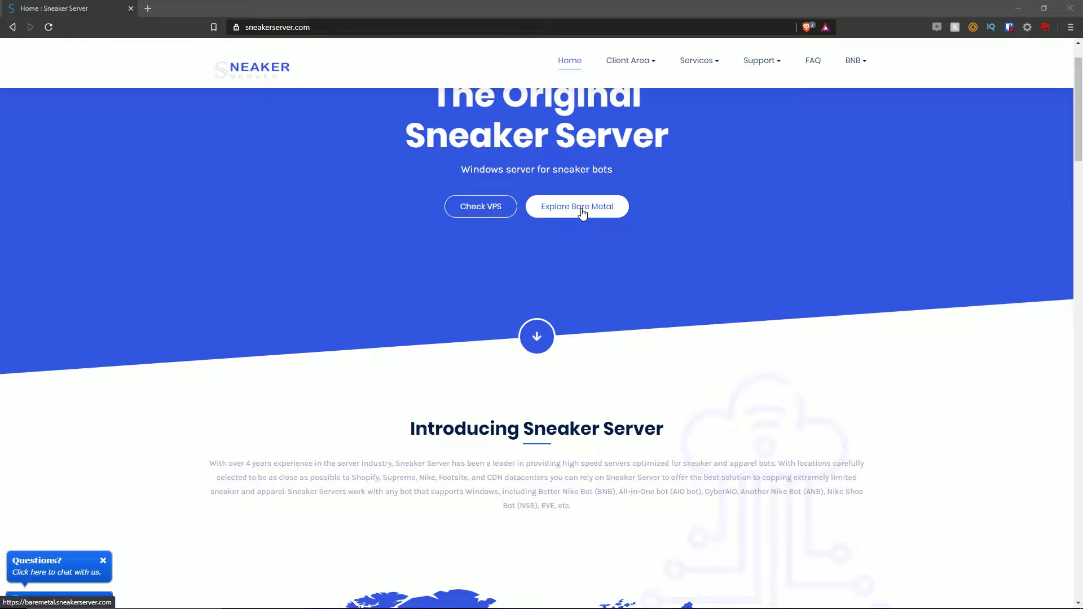
pyautogui.scroll(-2, 562, 300)
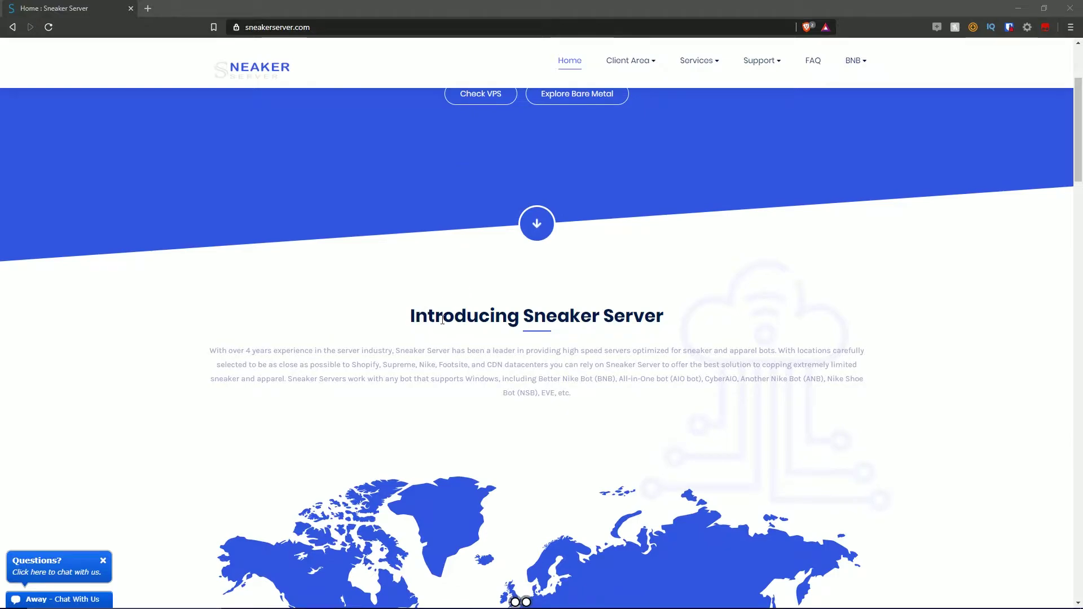
pyautogui.scroll(-1, 637, 321)
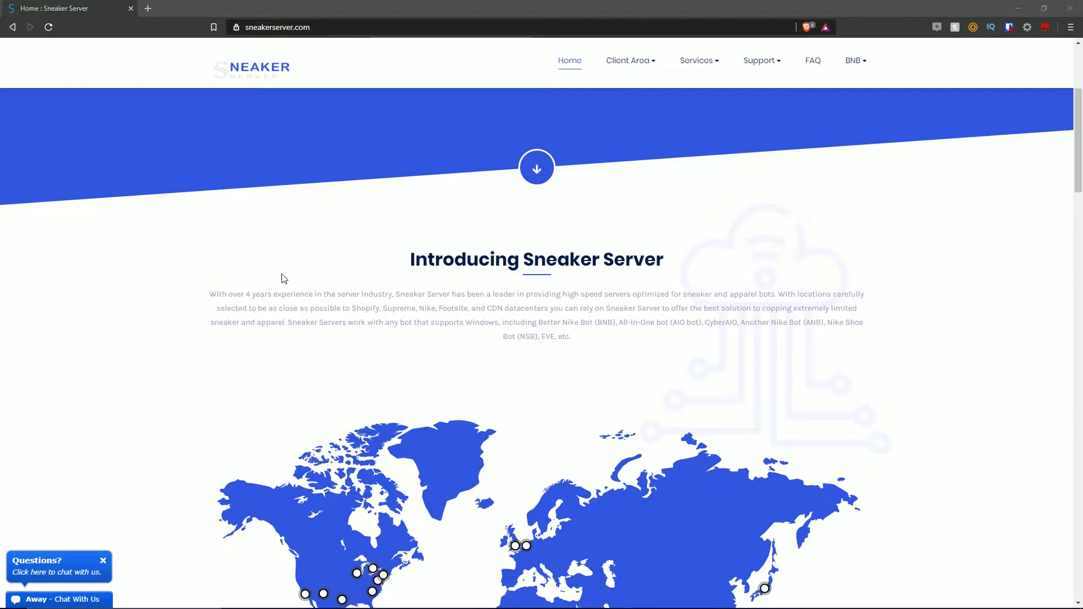
pyautogui.scroll(-3, 440, 232)
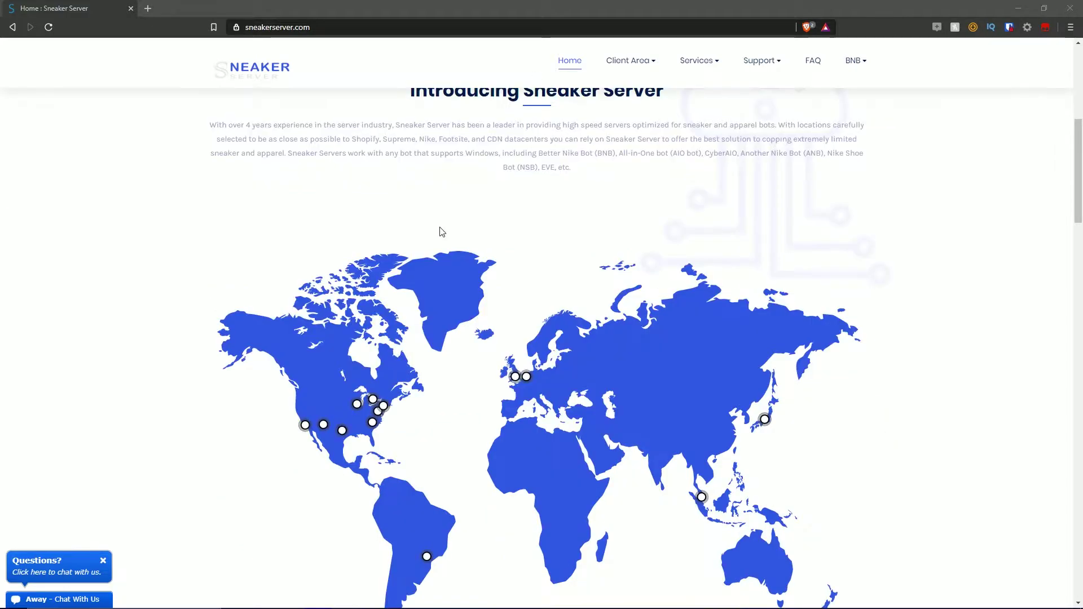
pyautogui.scroll(-2, 382, 250)
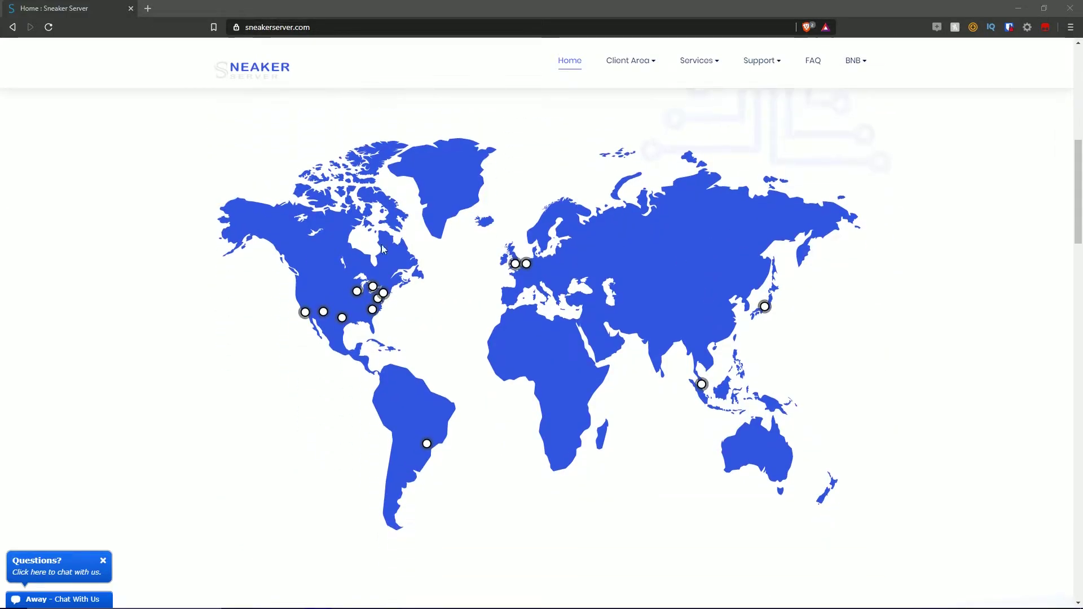
pyautogui.scroll(4, 486, 286)
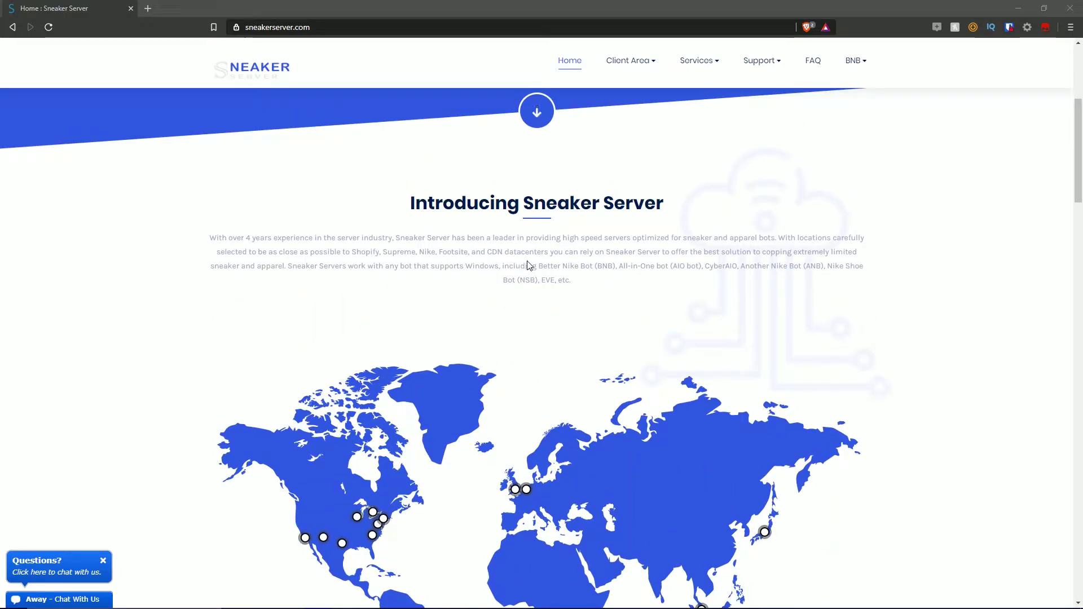
pyautogui.scroll(-2, 450, 320)
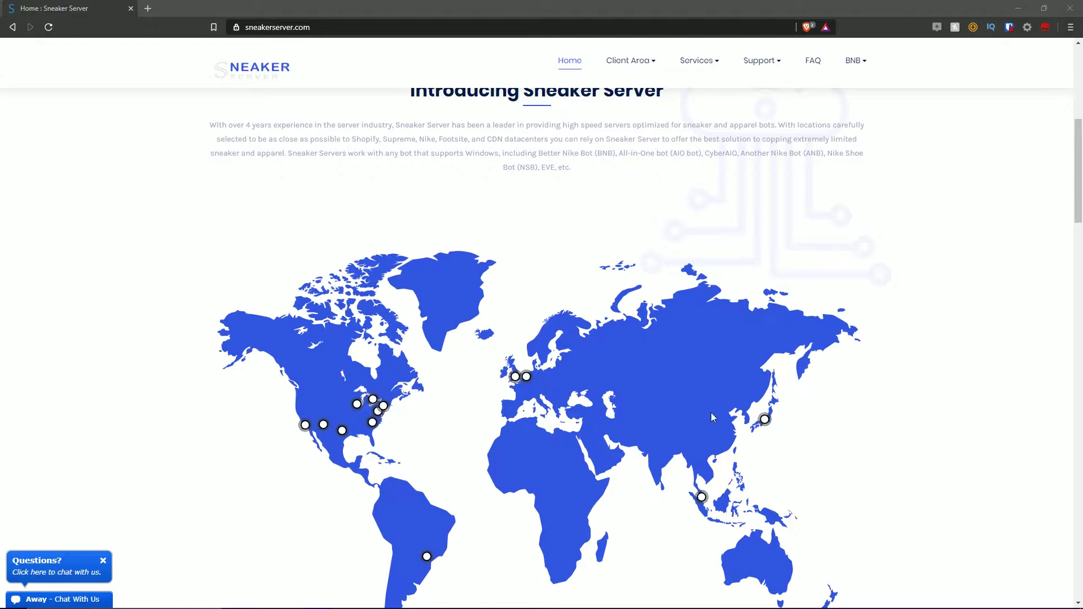
# Check the city names on the map markers, then scroll to the pricing cards.
pyautogui.moveTo(515, 378)
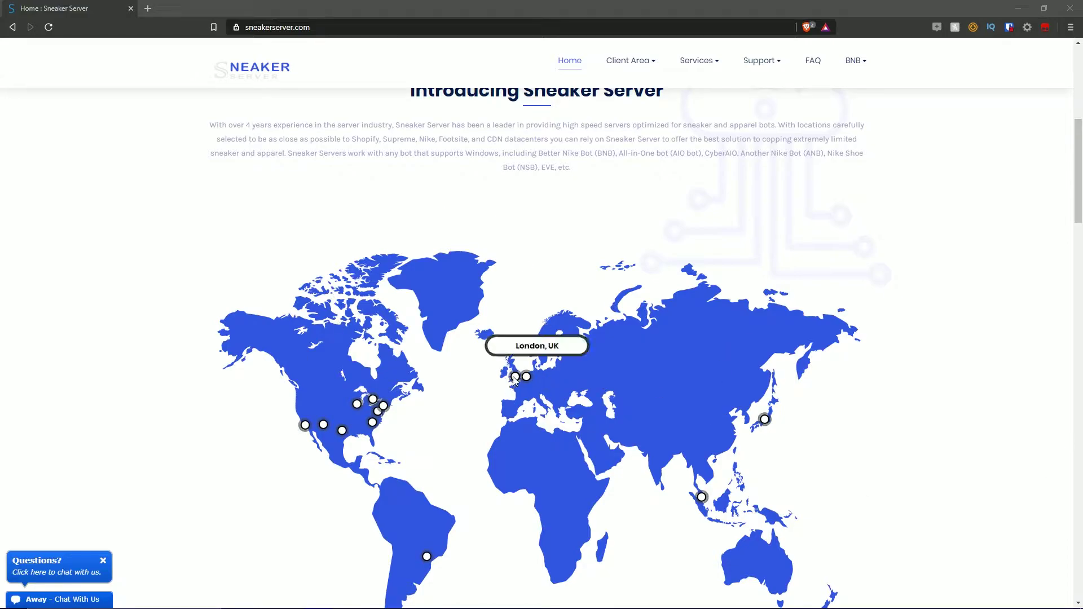
pyautogui.scroll(-3, 528, 381)
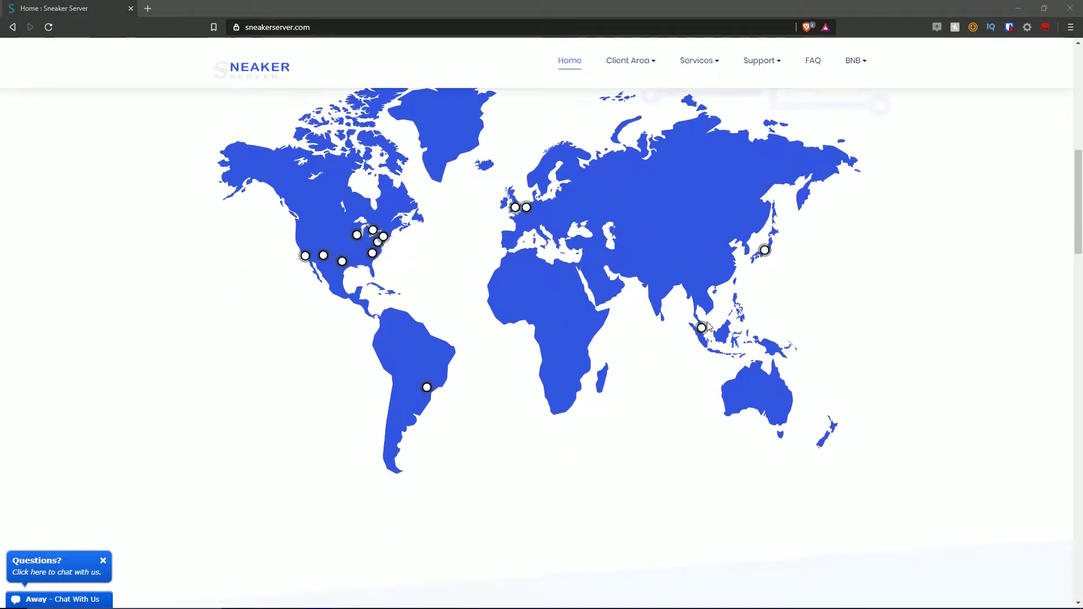
pyautogui.moveTo(764, 251)
pyautogui.moveTo(427, 388)
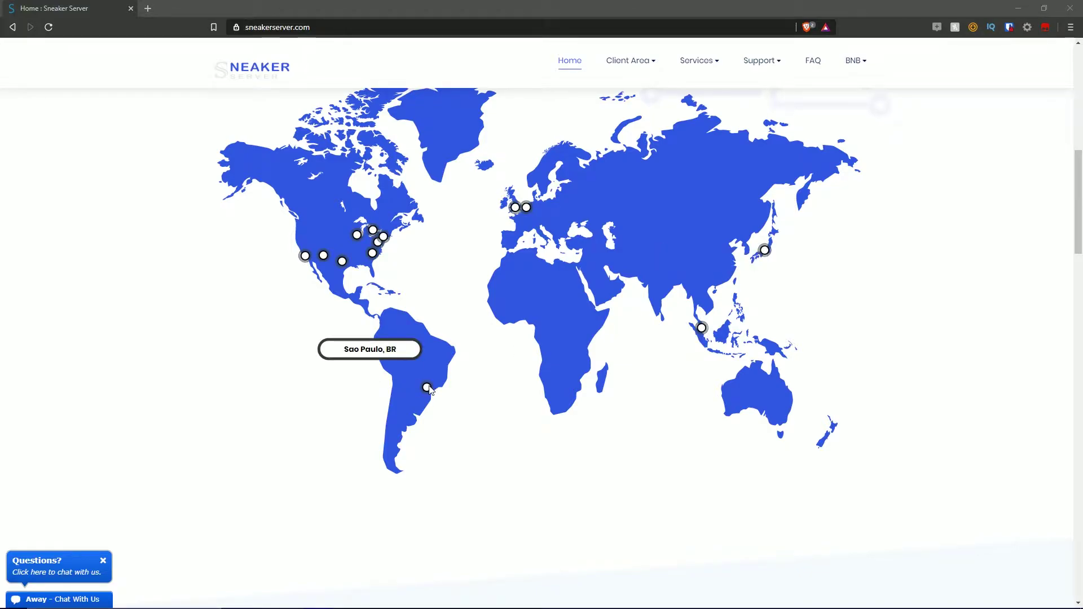
pyautogui.moveTo(356, 236)
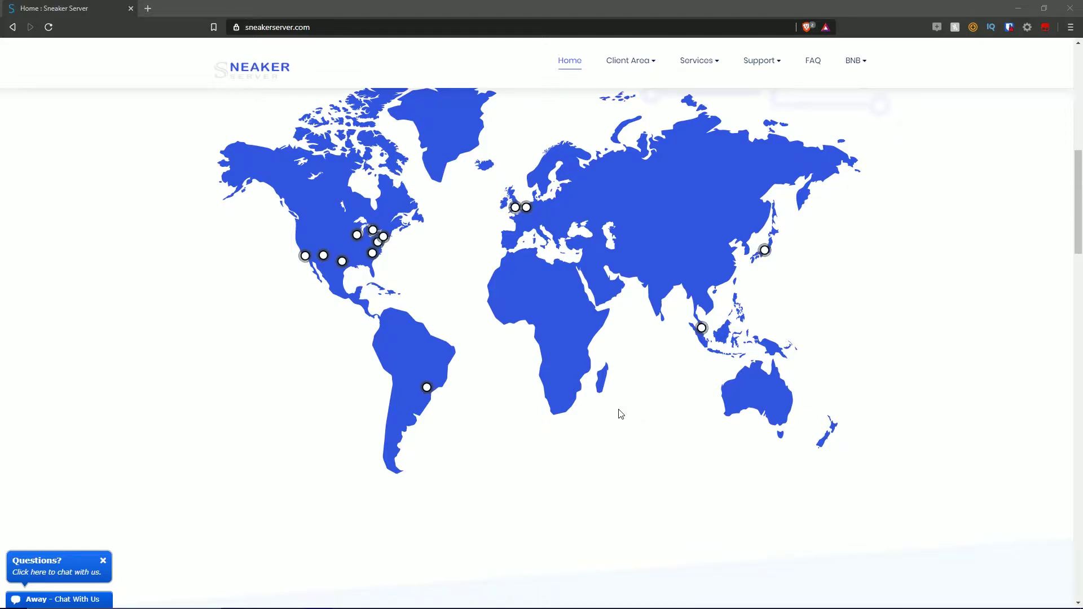
pyautogui.scroll(2, 621, 415)
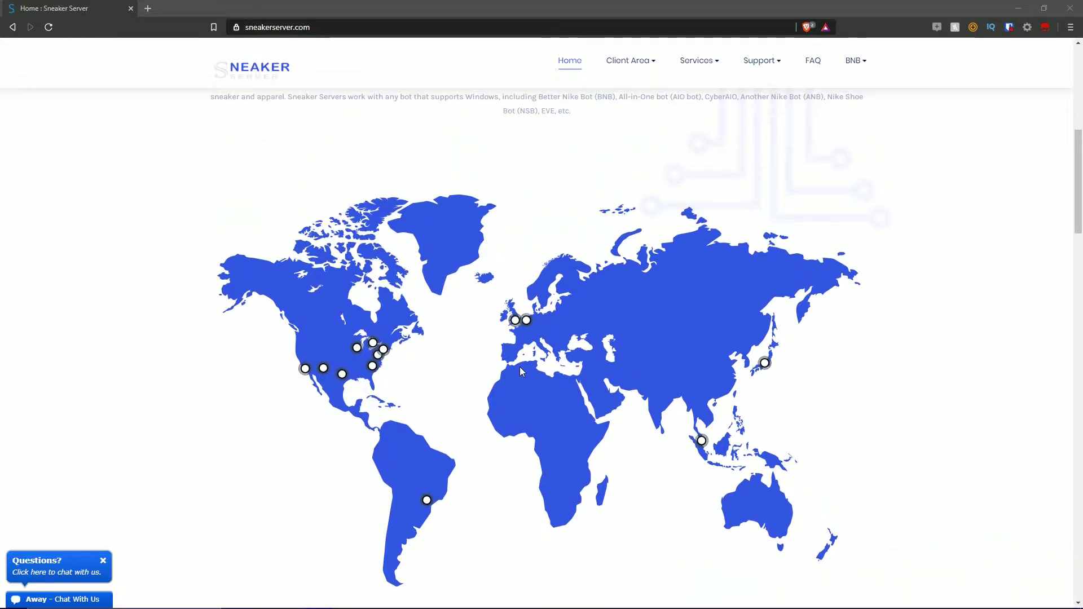
pyautogui.scroll(2, 587, 346)
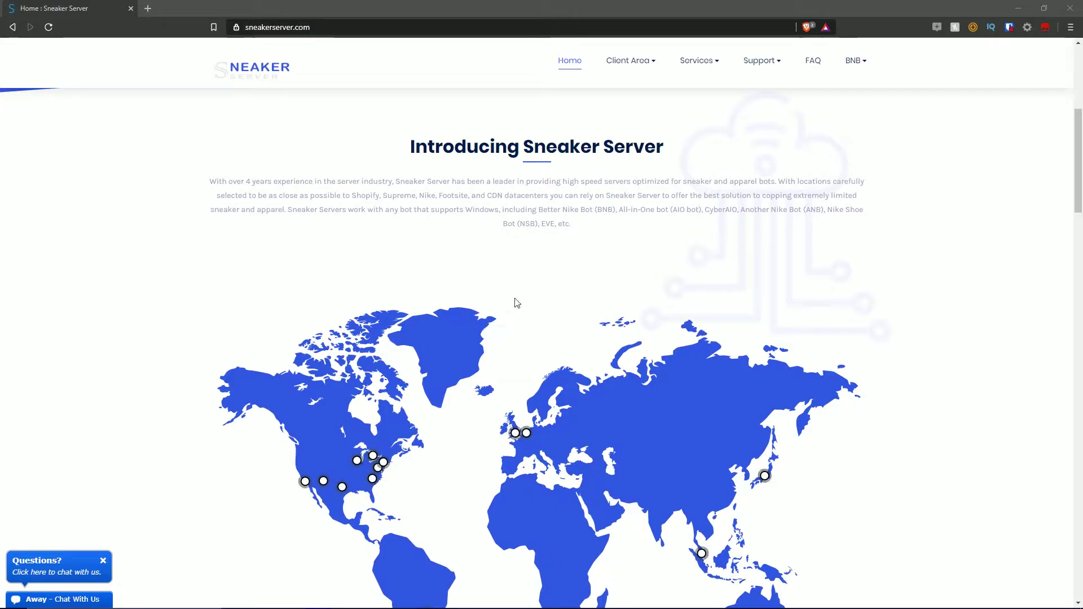
pyautogui.scroll(-10, 516, 303)
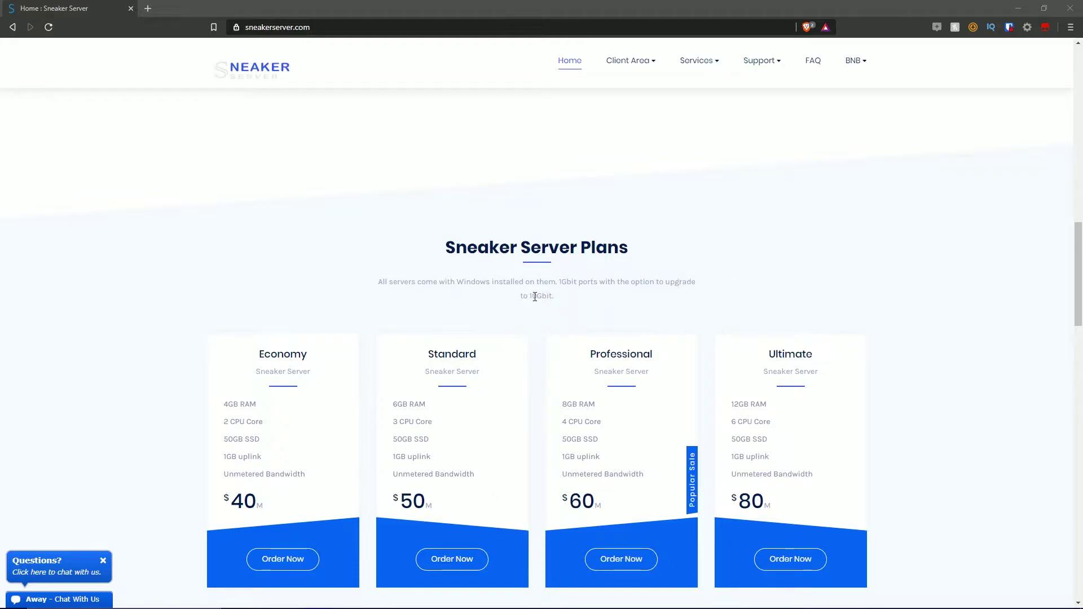
# Highlight the Economy plan's 50GB SSD and 2 CPU Core specs, then view the second plan row.
pyautogui.scroll(-3, 535, 297)
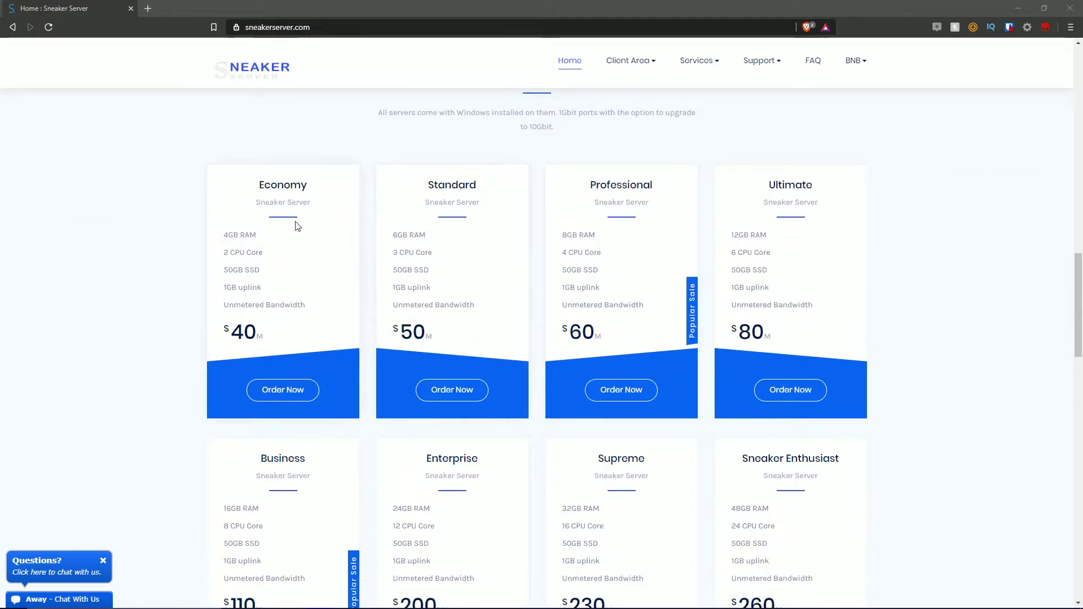
pyautogui.scroll(-1, 812, 220)
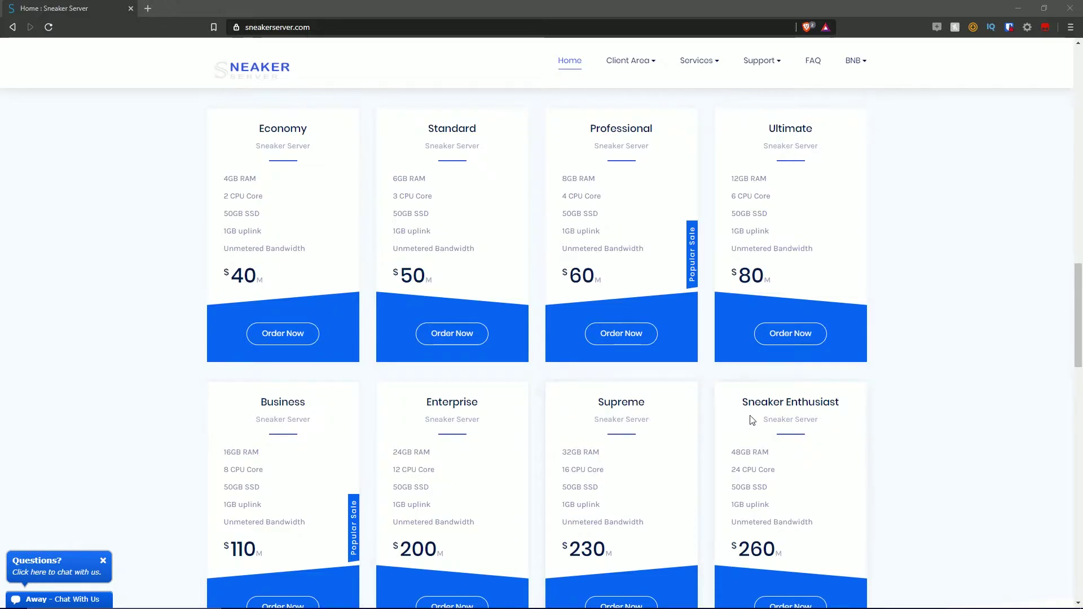
pyautogui.scroll(1, 249, 286)
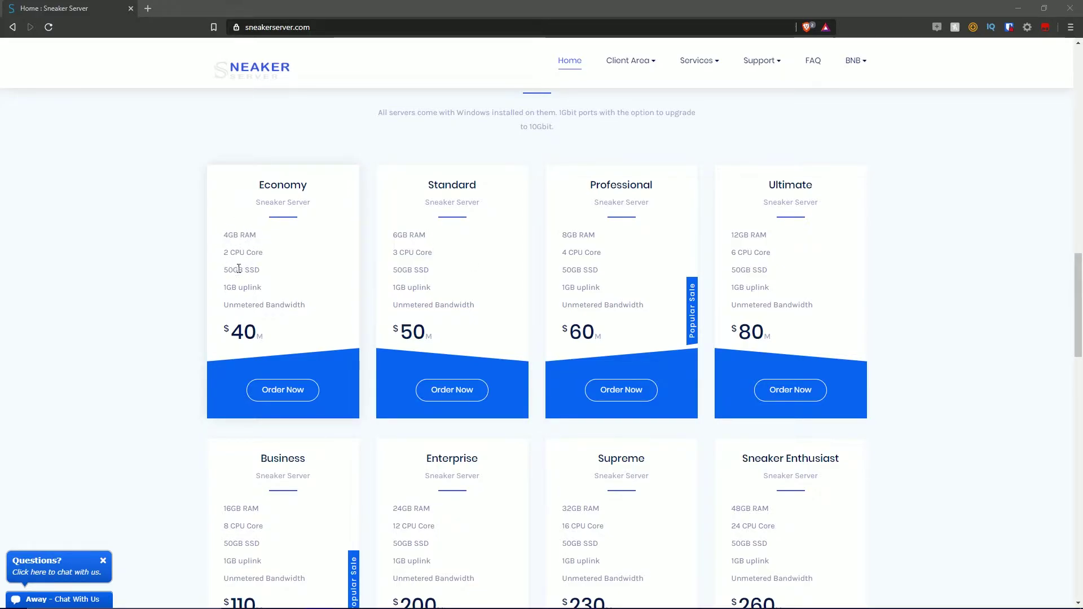
pyautogui.moveTo(238, 270); pyautogui.dragTo(262, 289)
pyautogui.click(237, 302)
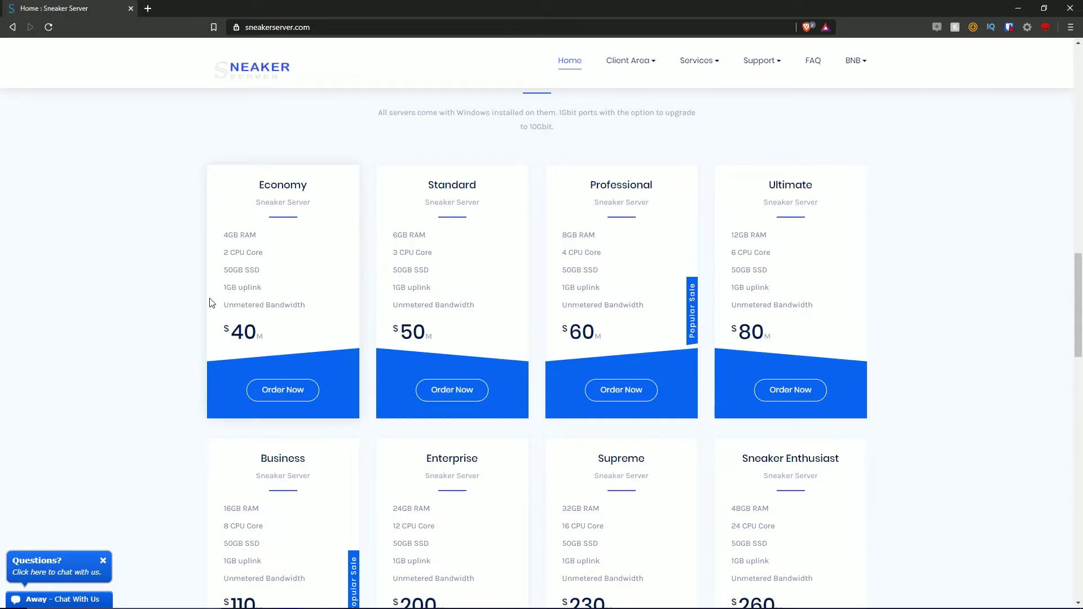
pyautogui.click(257, 337)
pyautogui.moveTo(222, 253); pyautogui.dragTo(261, 253)
pyautogui.click(278, 273)
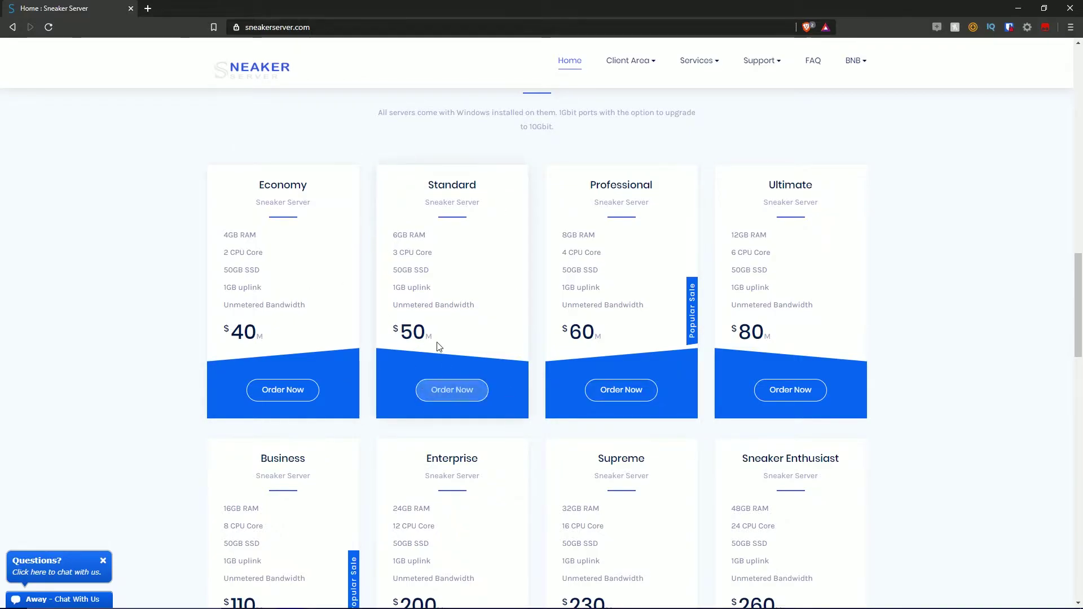
pyautogui.scroll(-5, 665, 274)
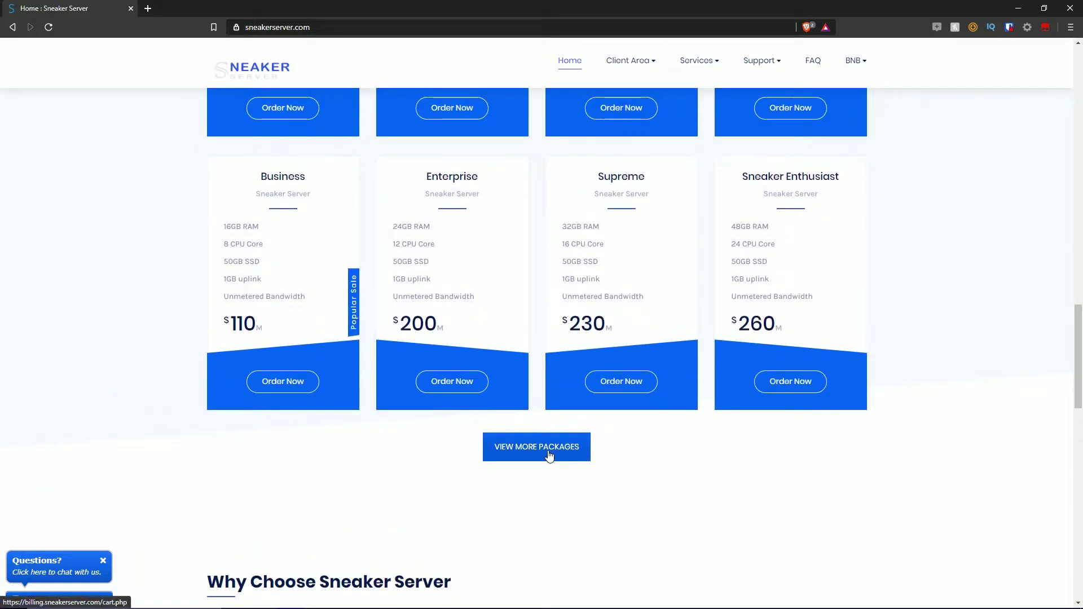
# Open the full package list in a cart tab, browse the Windows Server plans to Overkill, then return home.
pyautogui.middleClick(508, 452)
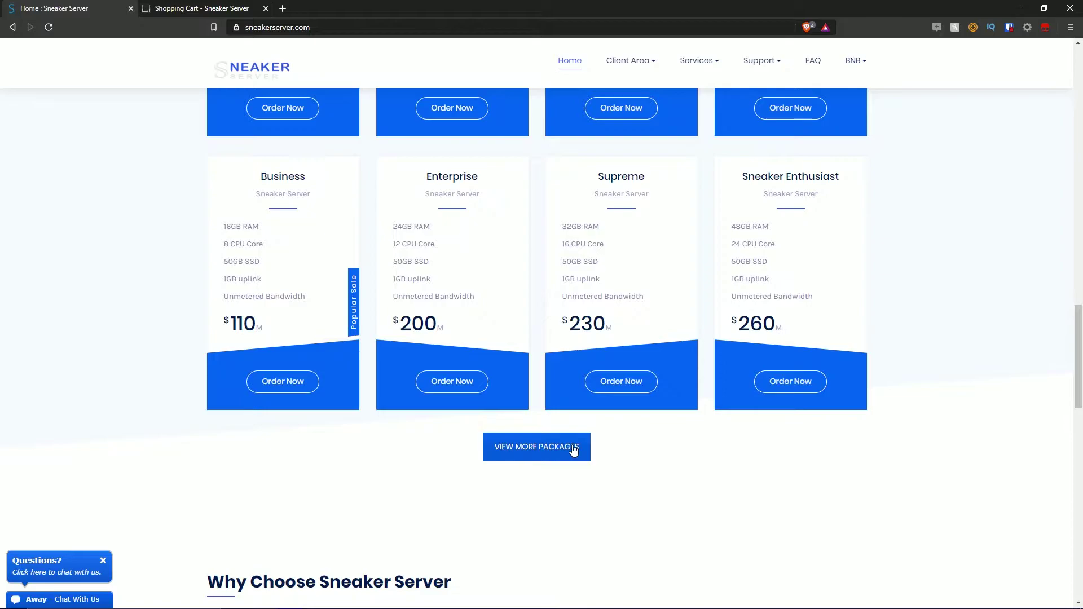
pyautogui.click(198, 8)
pyautogui.scroll(-6, 374, 317)
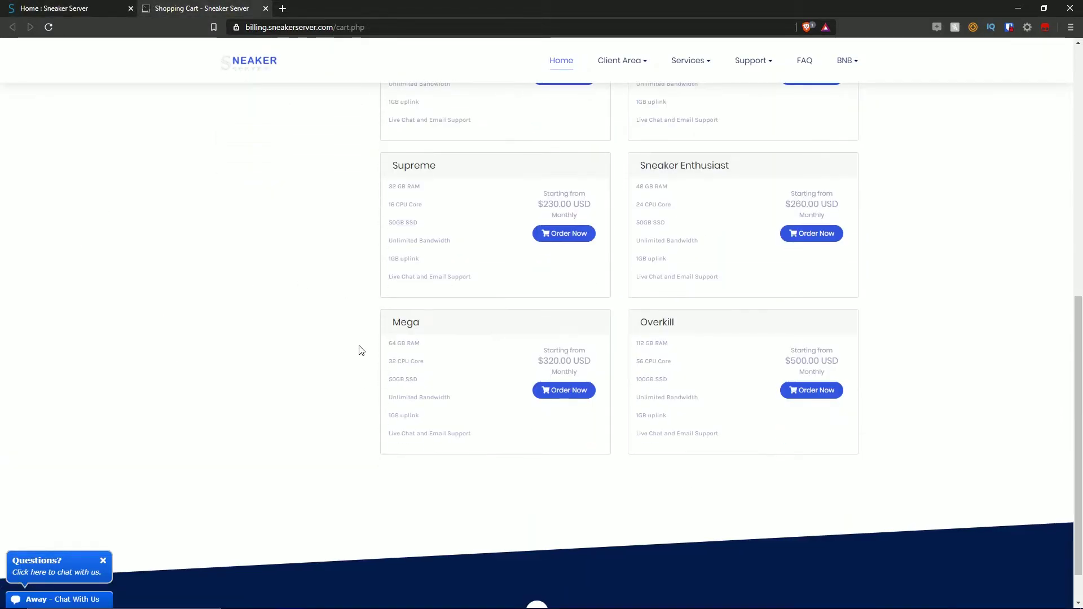
pyautogui.hotkey('ctrl', 'shift', 'Tab')
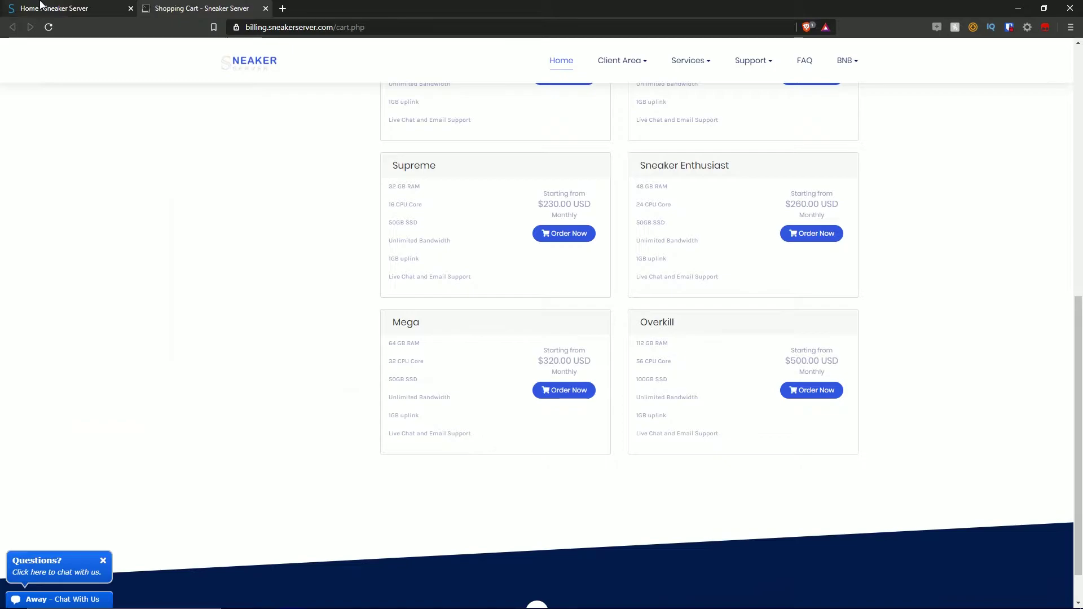
pyautogui.hotkey('ctrl', 'Tab')
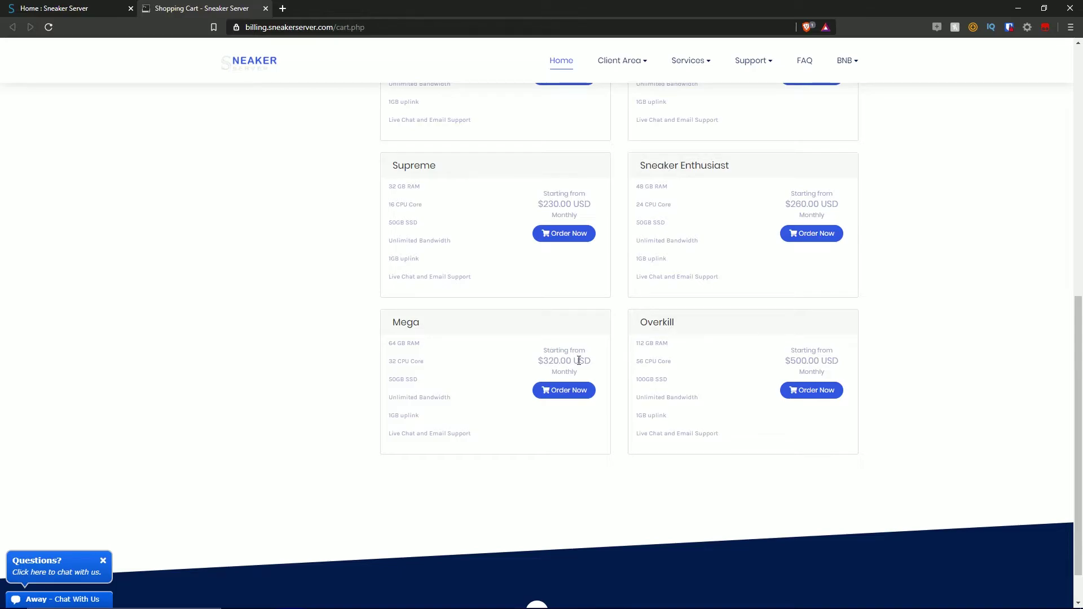
pyautogui.scroll(6, 567, 361)
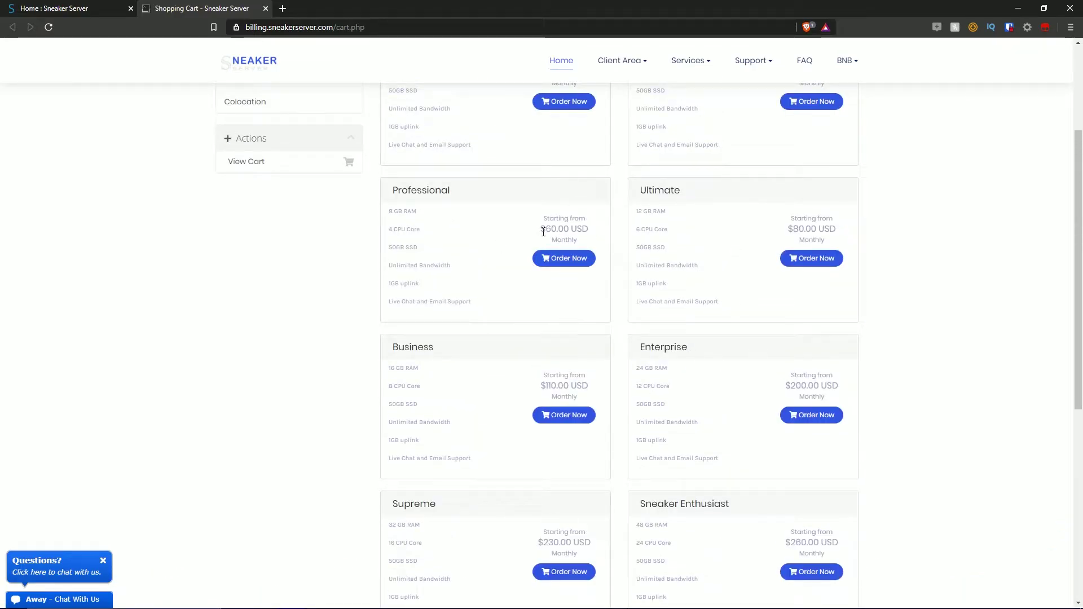
pyautogui.scroll(2, 543, 231)
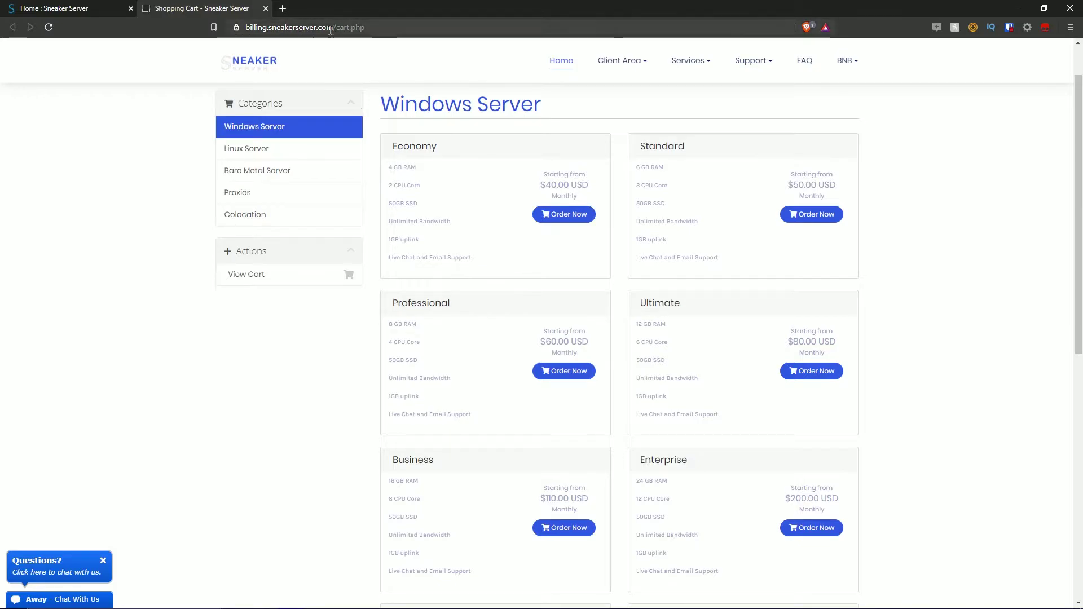
pyautogui.hotkey('ctrl', 'Tab')
pyautogui.scroll(-4, 235, 211)
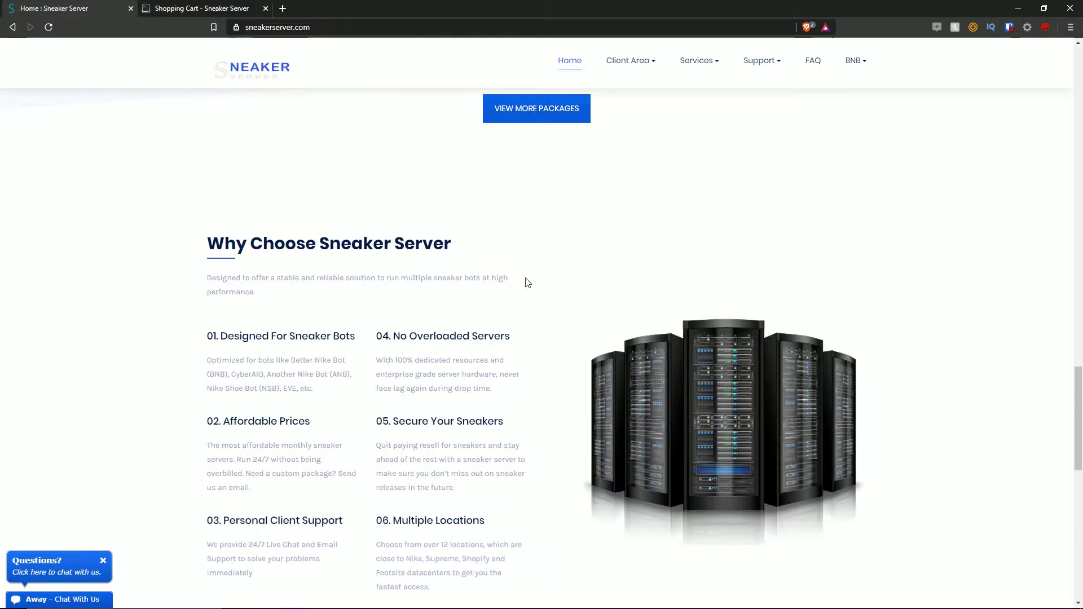
pyautogui.scroll(-1, 525, 411)
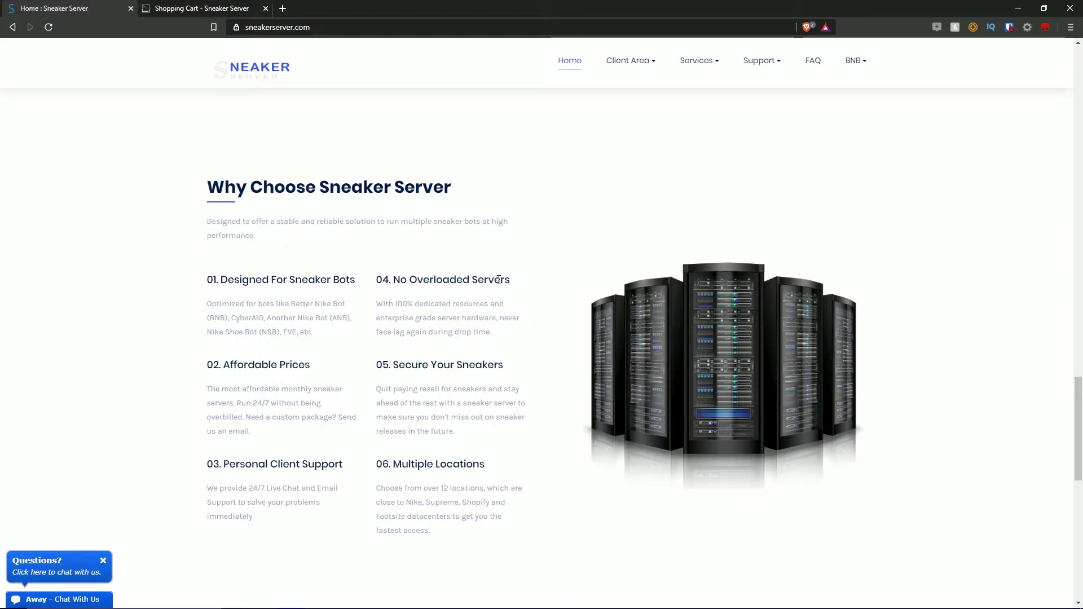
pyautogui.moveTo(395, 367); pyautogui.dragTo(503, 366)
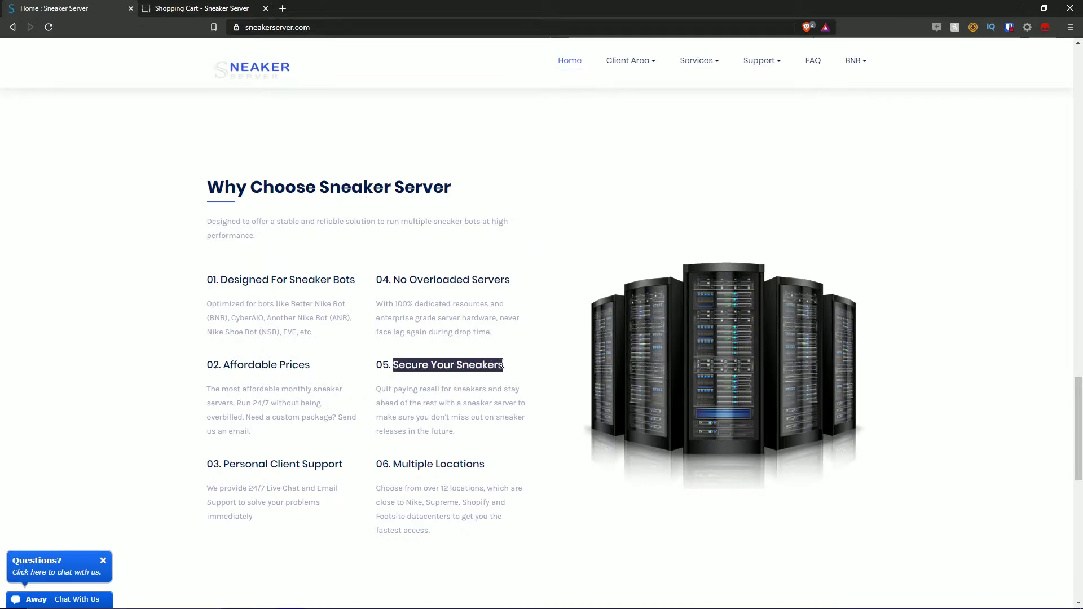
pyautogui.click(497, 367)
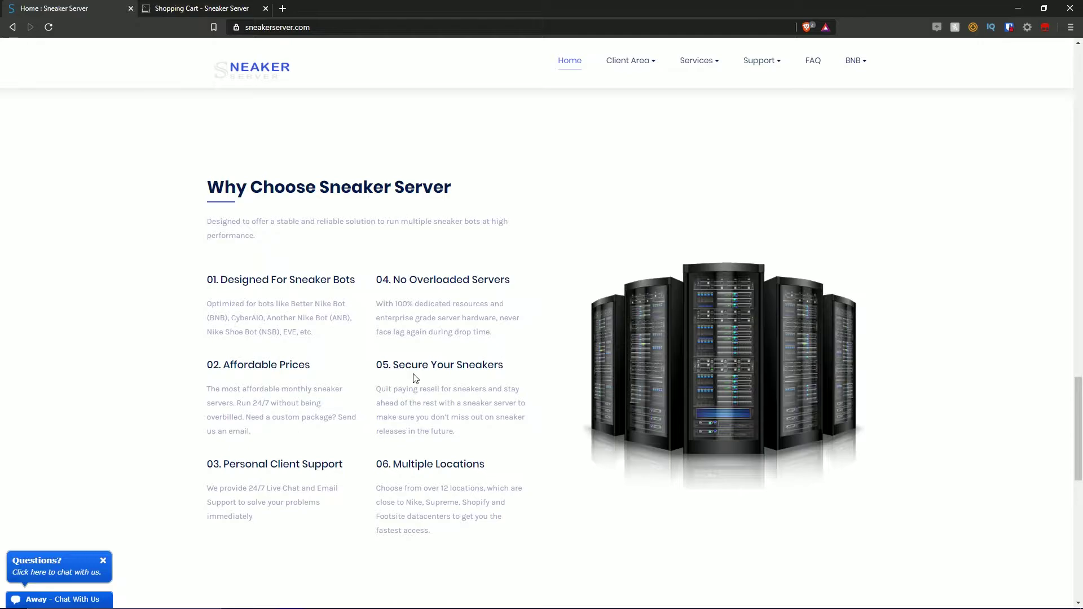
pyautogui.scroll(15, 415, 378)
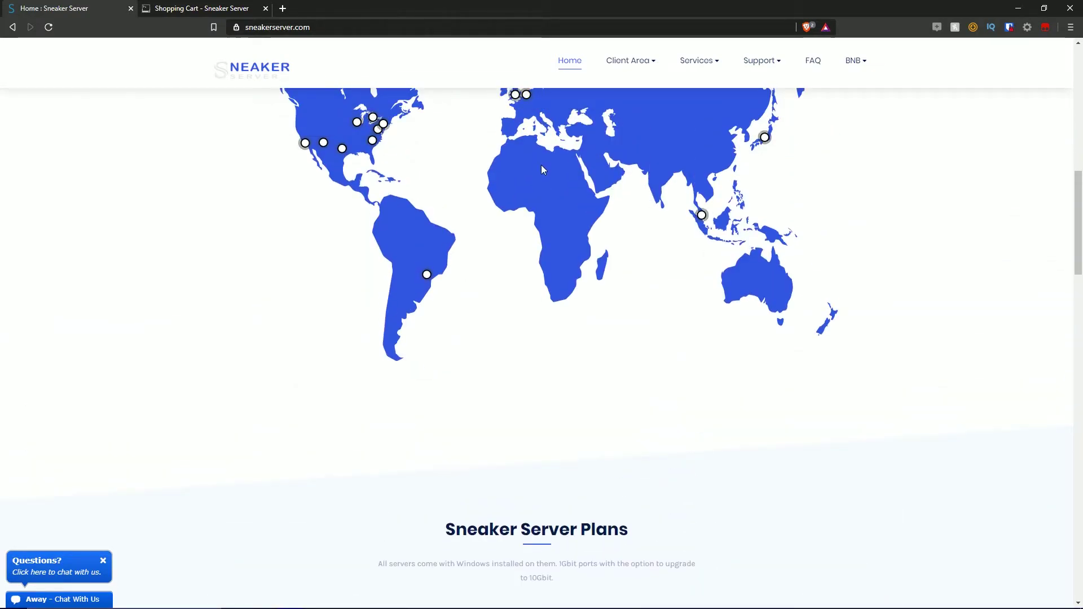
pyautogui.scroll(-15, 234, 321)
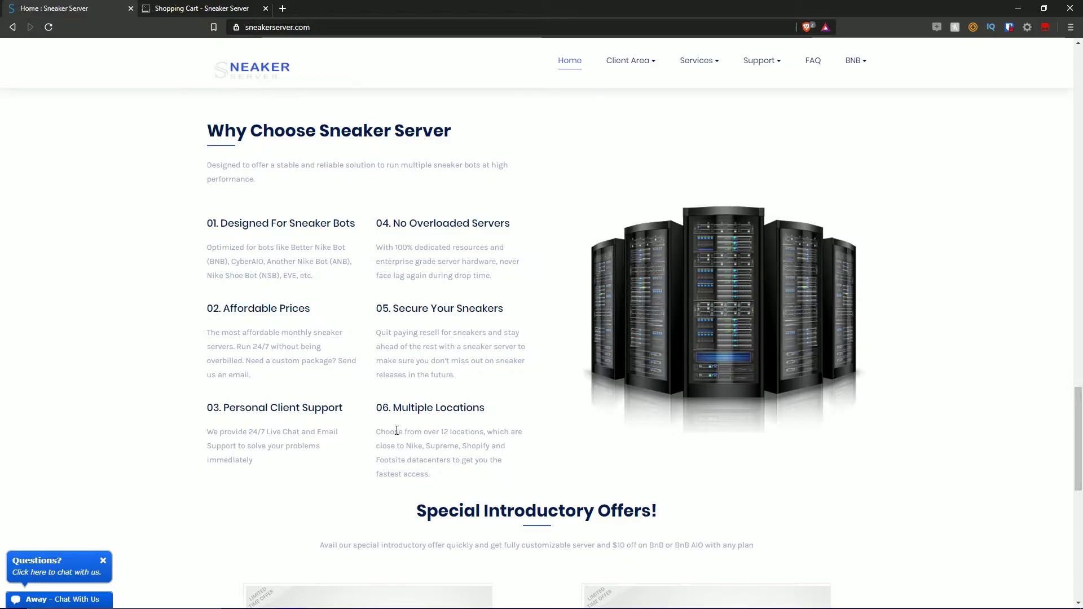
pyautogui.scroll(20, 724, 432)
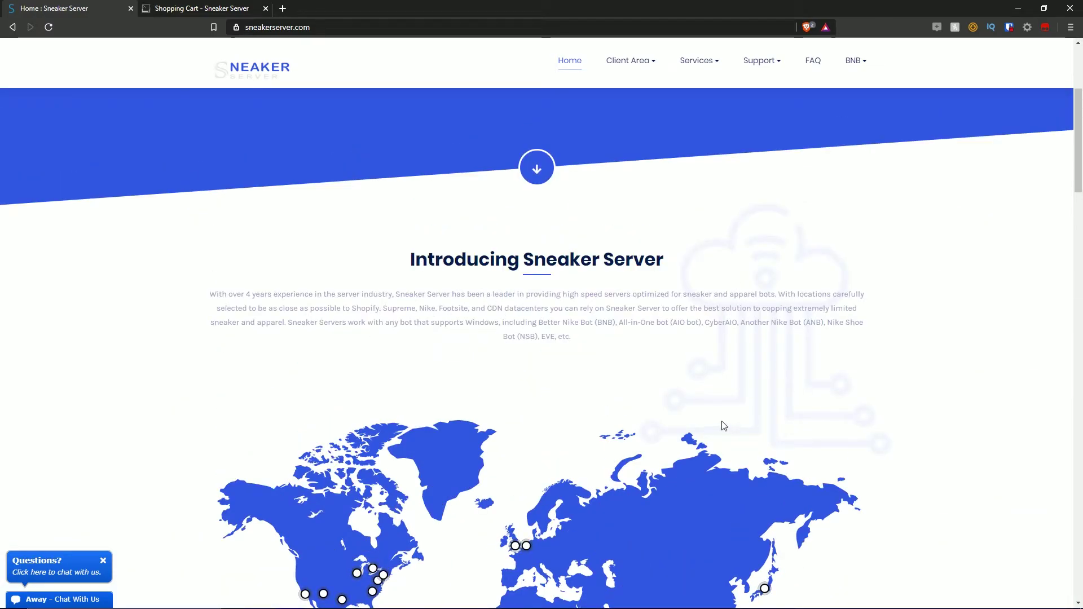
pyautogui.scroll(-10, 422, 118)
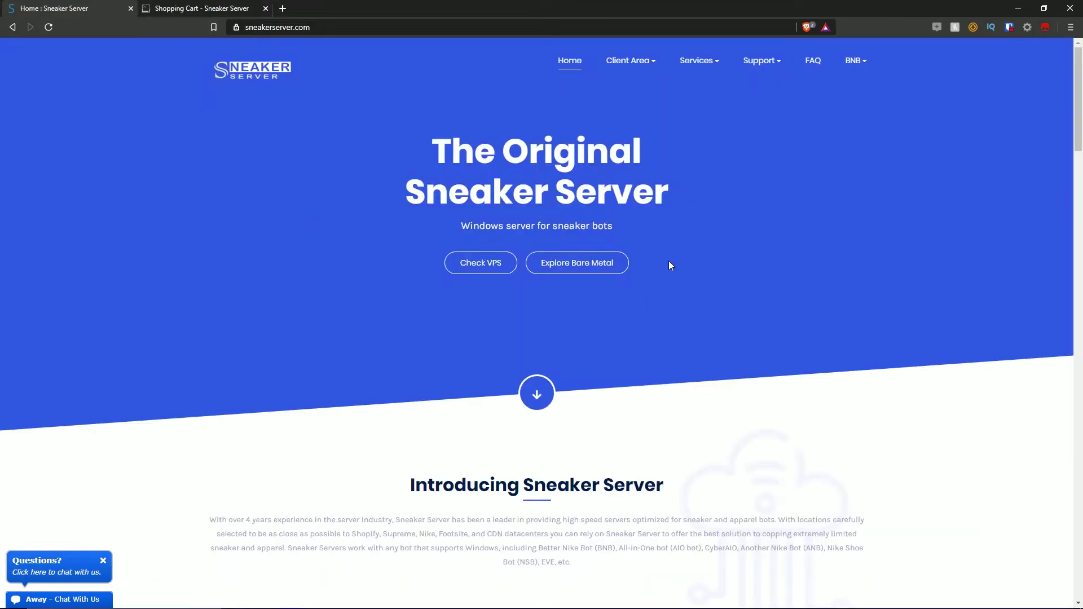
# Open the Check VPS plans in a new tab, compare them with the cart plans, then return home.
pyautogui.middleClick(480, 265)
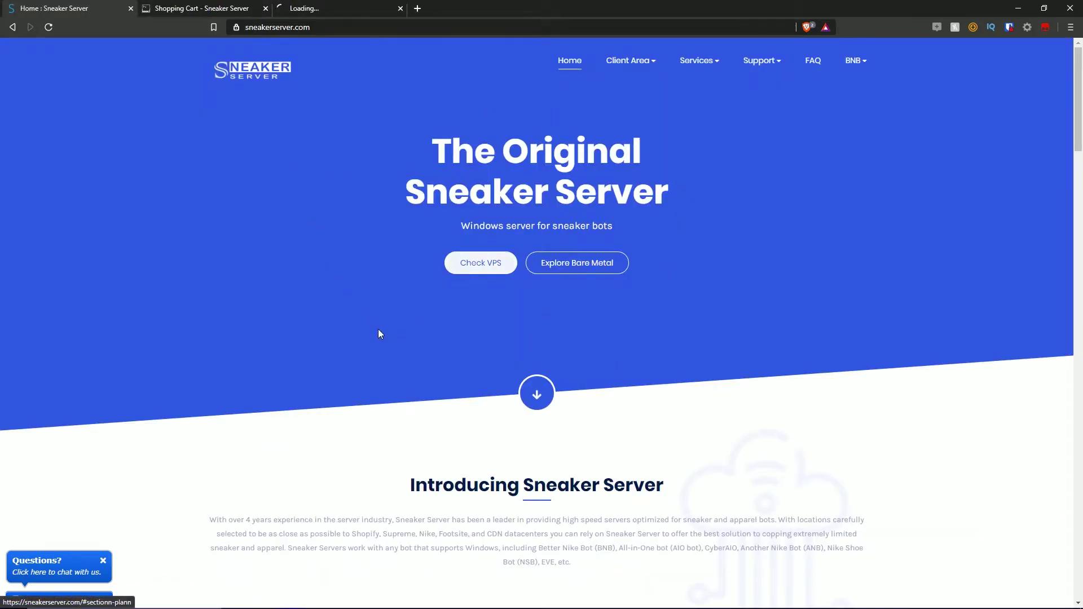
pyautogui.click(486, 262)
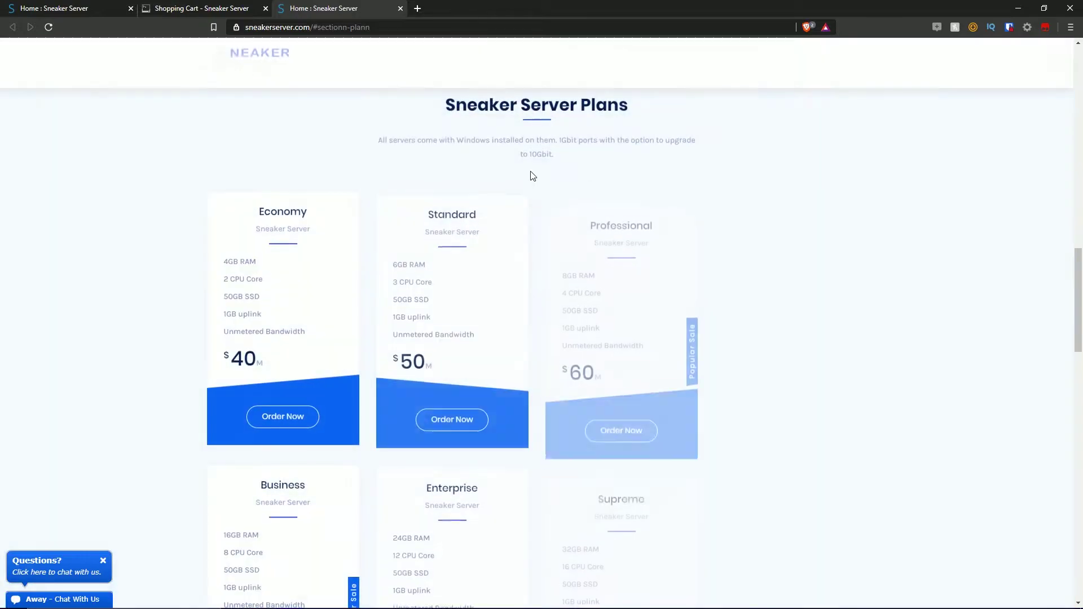
pyautogui.scroll(-7, 628, 422)
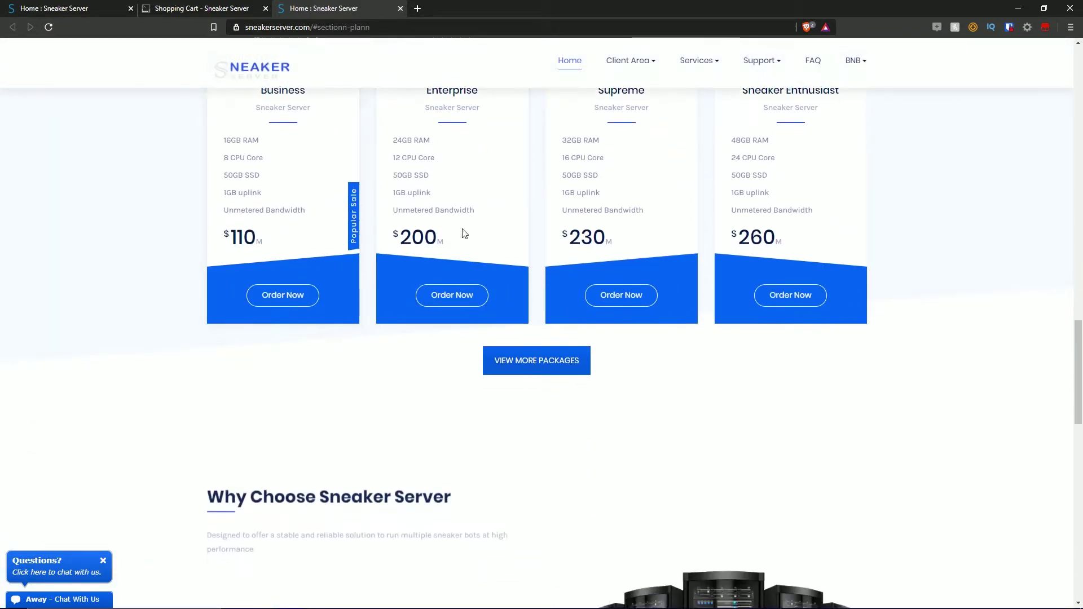
pyautogui.click(213, 4)
pyautogui.scroll(-4, 535, 191)
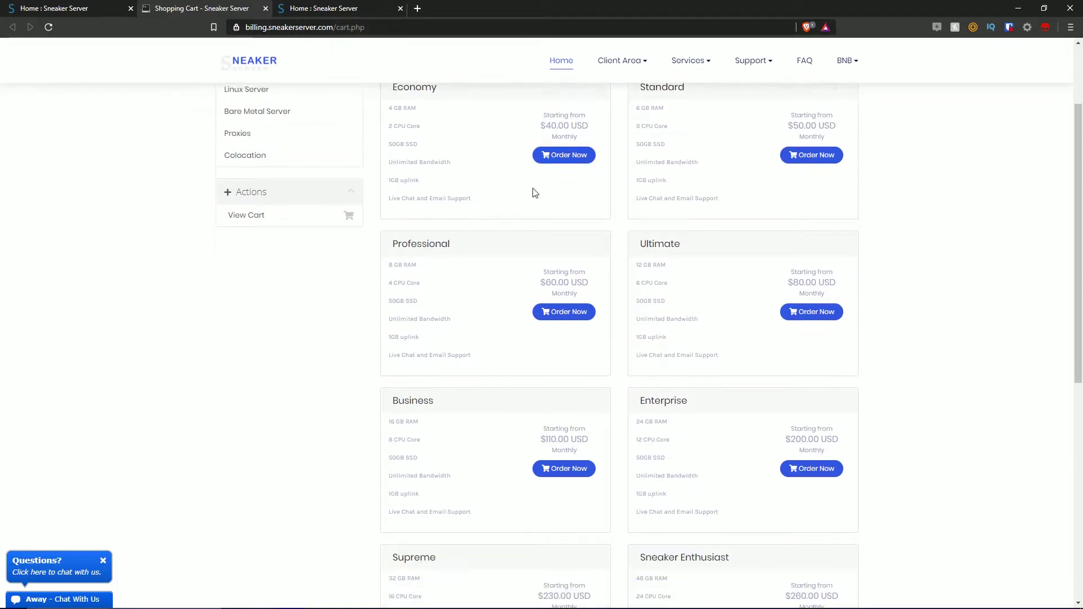
pyautogui.scroll(5, 393, 232)
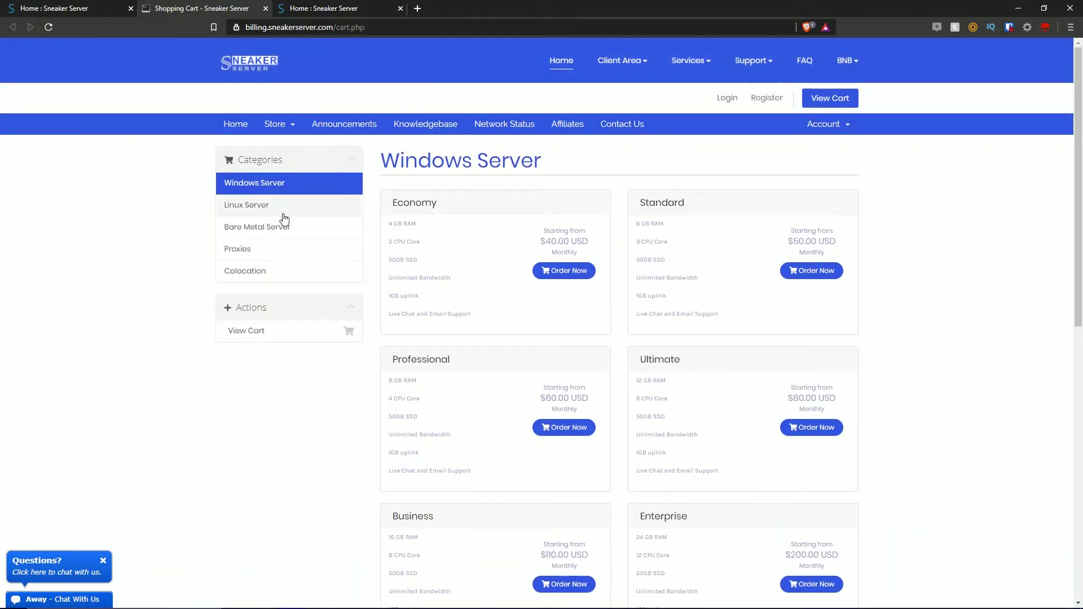
pyautogui.hotkey('ctrl', 'shift', 'Tab')
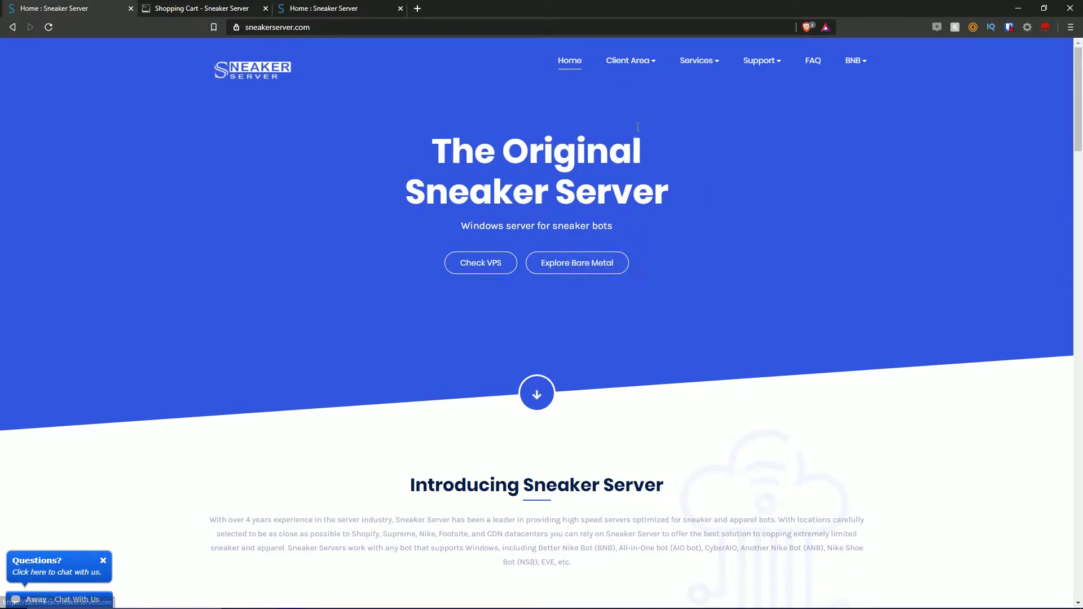
pyautogui.moveTo(630, 62)
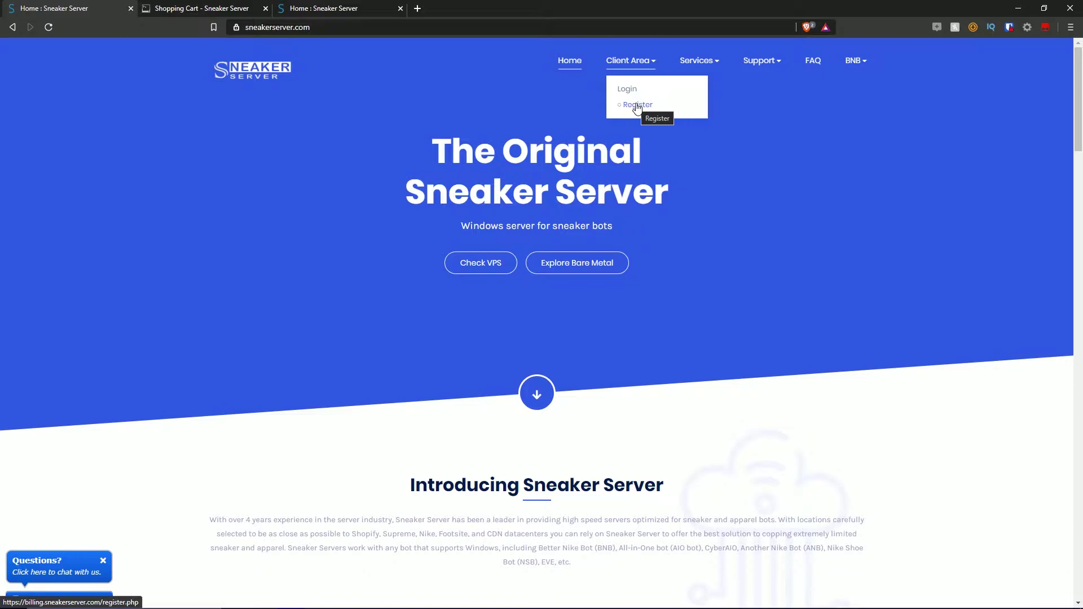
pyautogui.moveTo(699, 61)
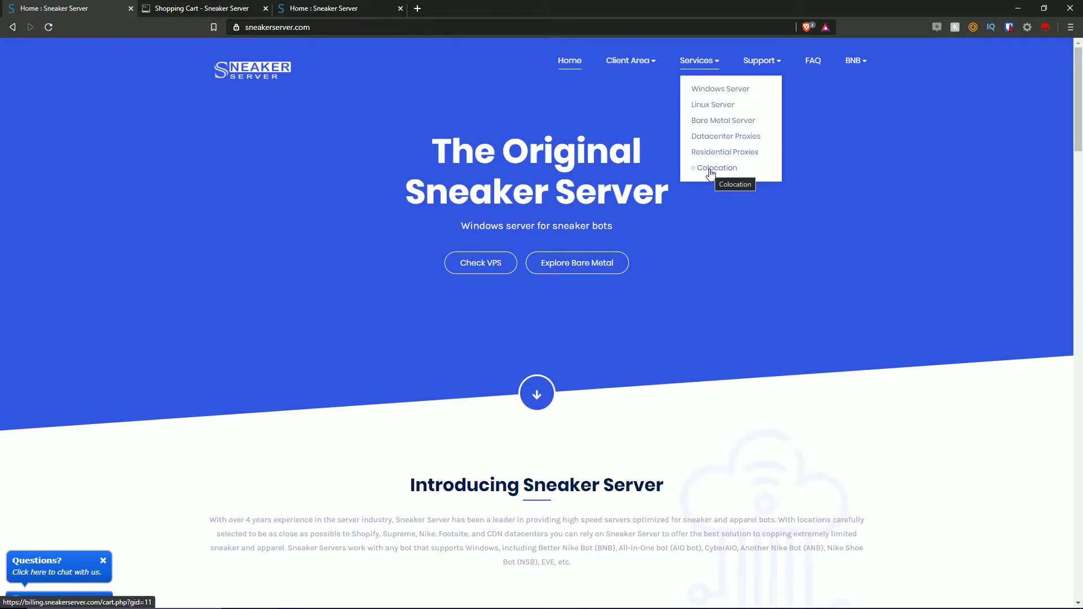
pyautogui.moveTo(762, 60)
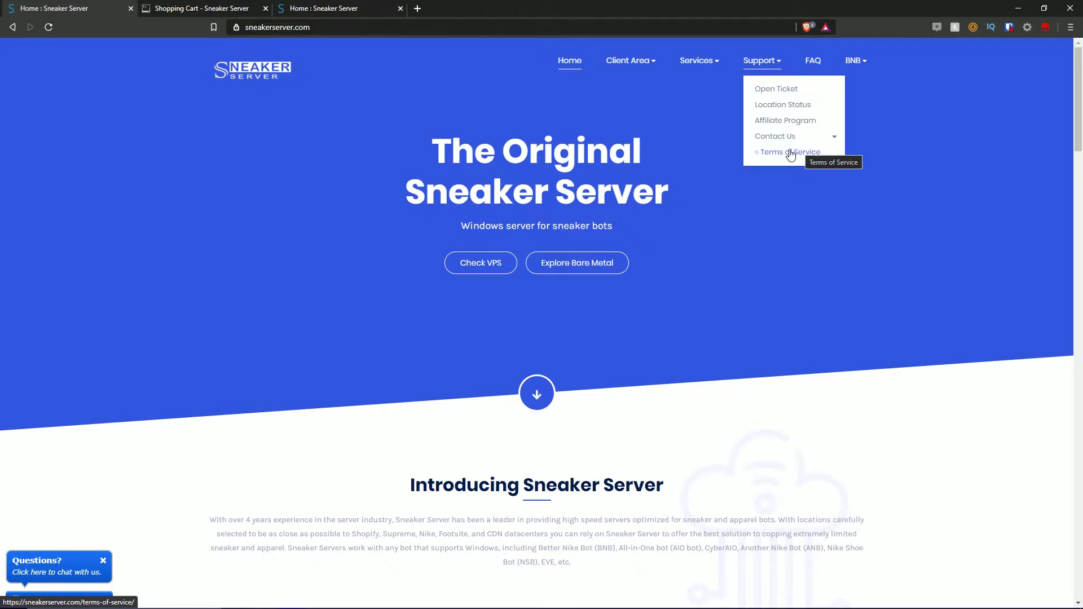
# Open the FAQ page in a background tab, switch to it and scroll through the questions.
pyautogui.middleClick(814, 66)
pyautogui.scroll(-1, 797, 81)
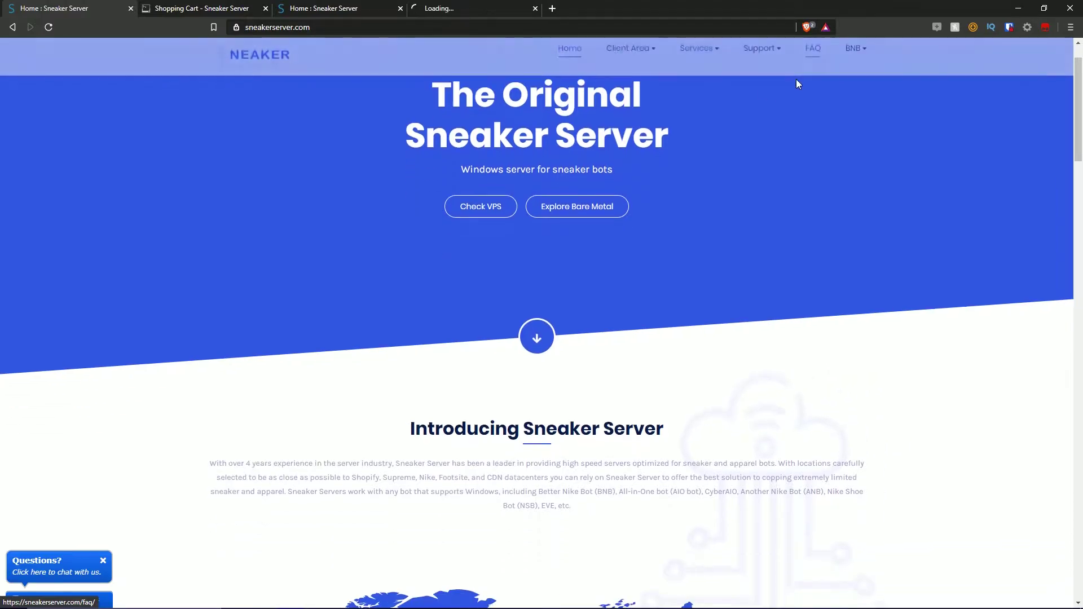
pyautogui.click(469, 8)
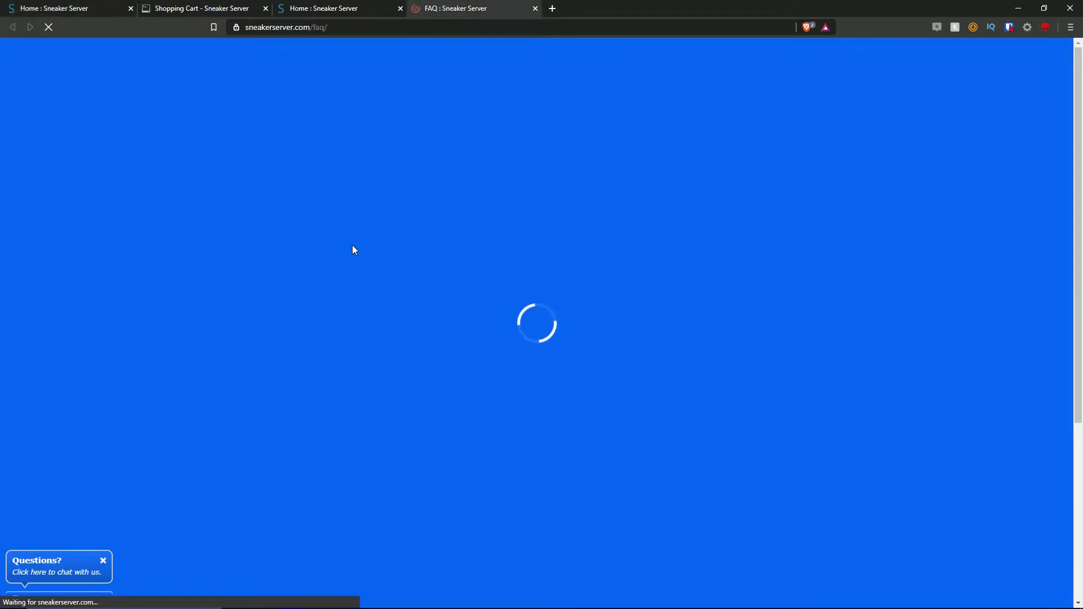
pyautogui.scroll(-1, 447, 257)
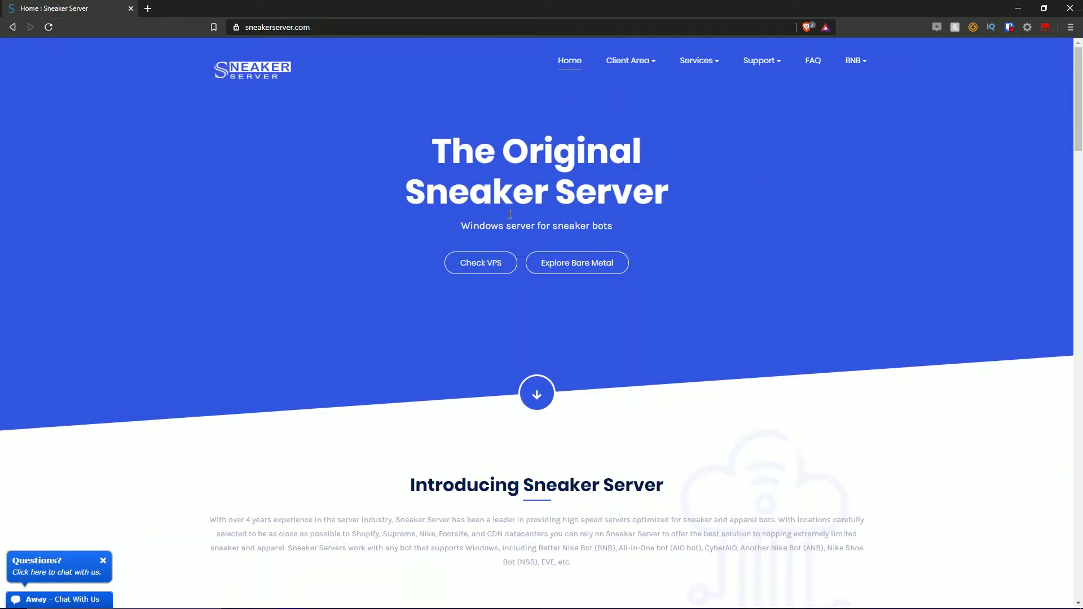
# Open the Check VPS plans in a new tab and start an Order Now for the $40 Economy plan.
pyautogui.middleClick(483, 266)
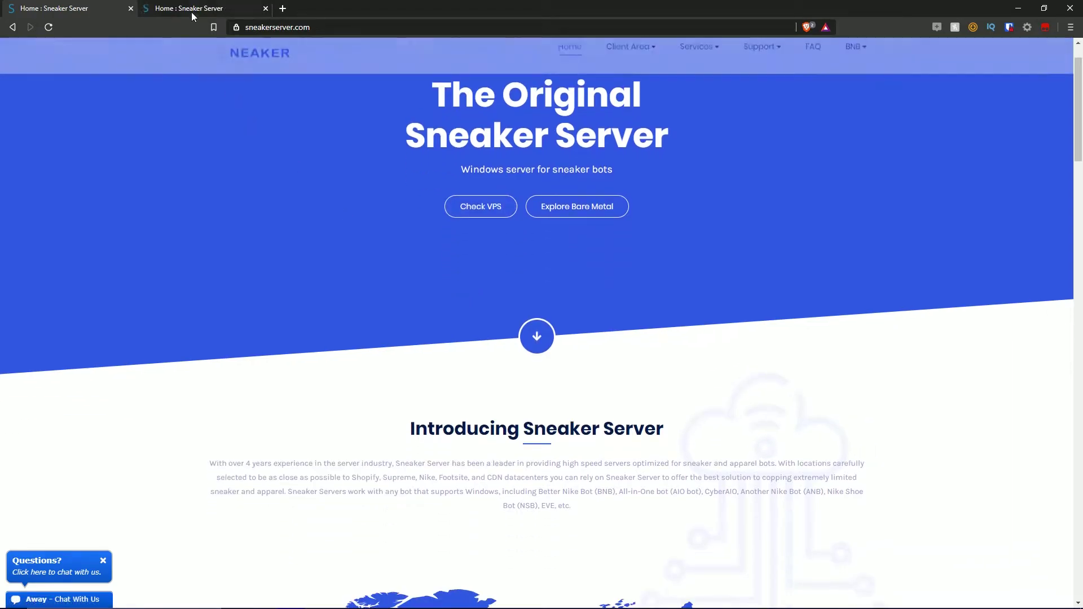
pyautogui.click(192, 9)
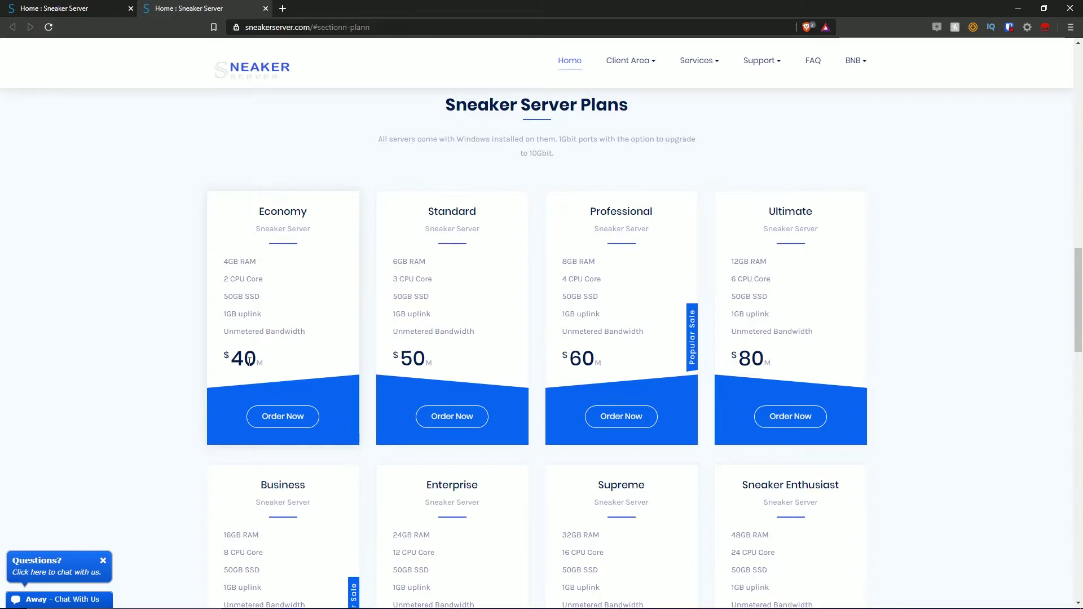
pyautogui.click(283, 422)
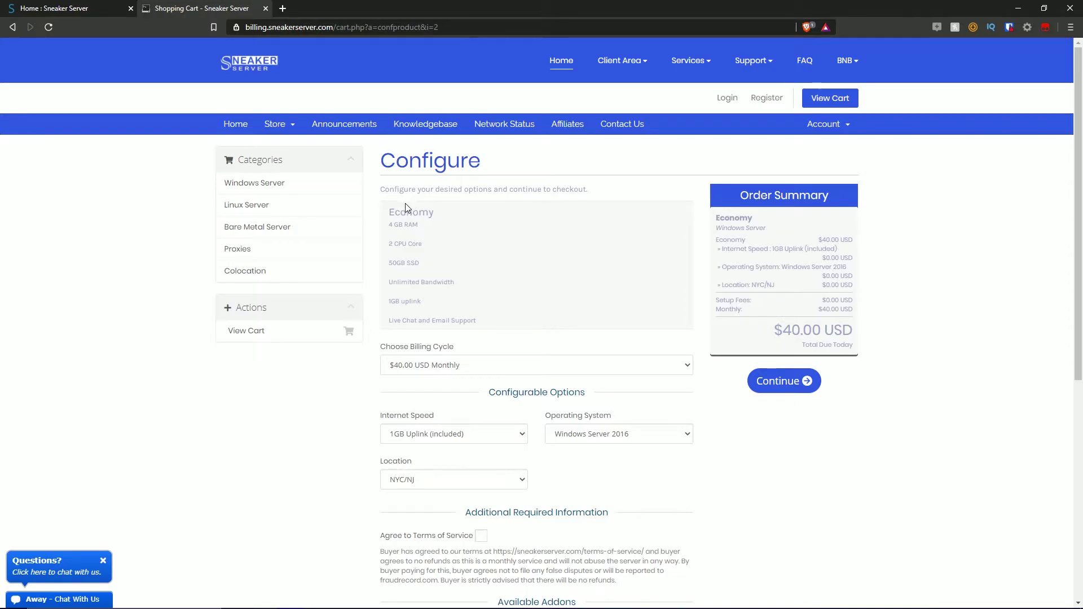
# Review the Economy plan's specs and support line, keeping Monthly $40.00 USD billing.
pyautogui.moveTo(390, 210); pyautogui.dragTo(474, 288)
pyautogui.click(432, 316)
pyautogui.moveTo(398, 320); pyautogui.dragTo(482, 324)
pyautogui.click(483, 327)
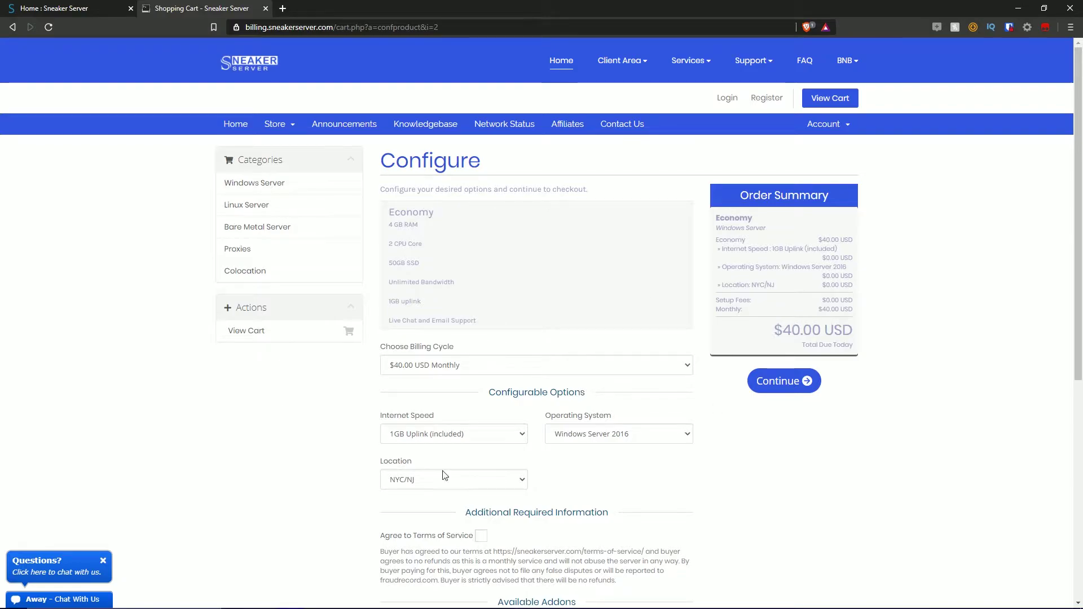
pyautogui.click(477, 368)
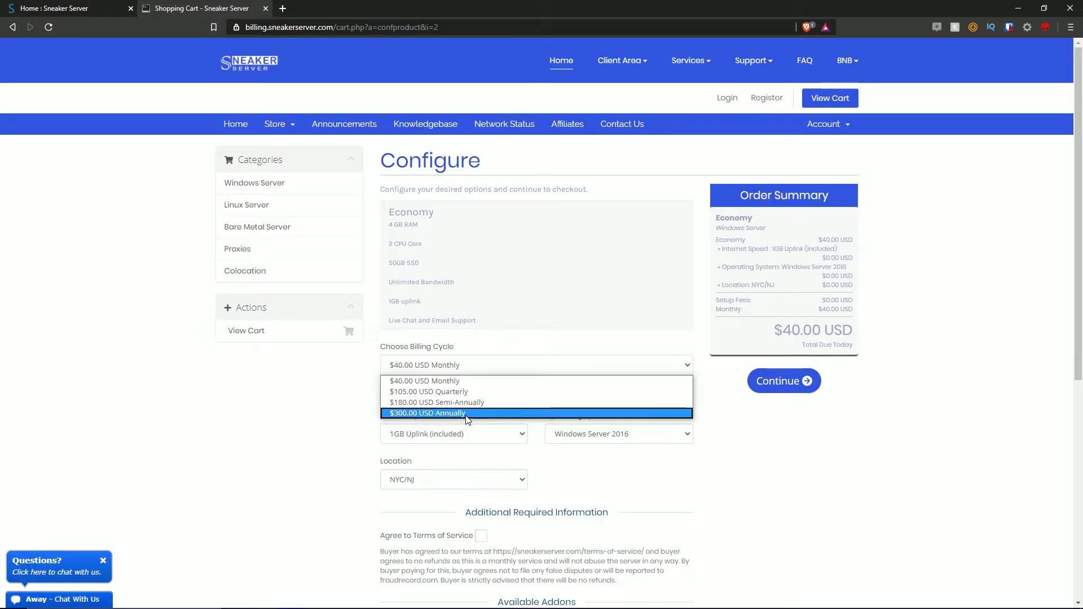
pyautogui.click(445, 382)
# Keep the included 1GB uplink speed and Windows Server 2016 as the operating system.
pyautogui.scroll(-1, 530, 372)
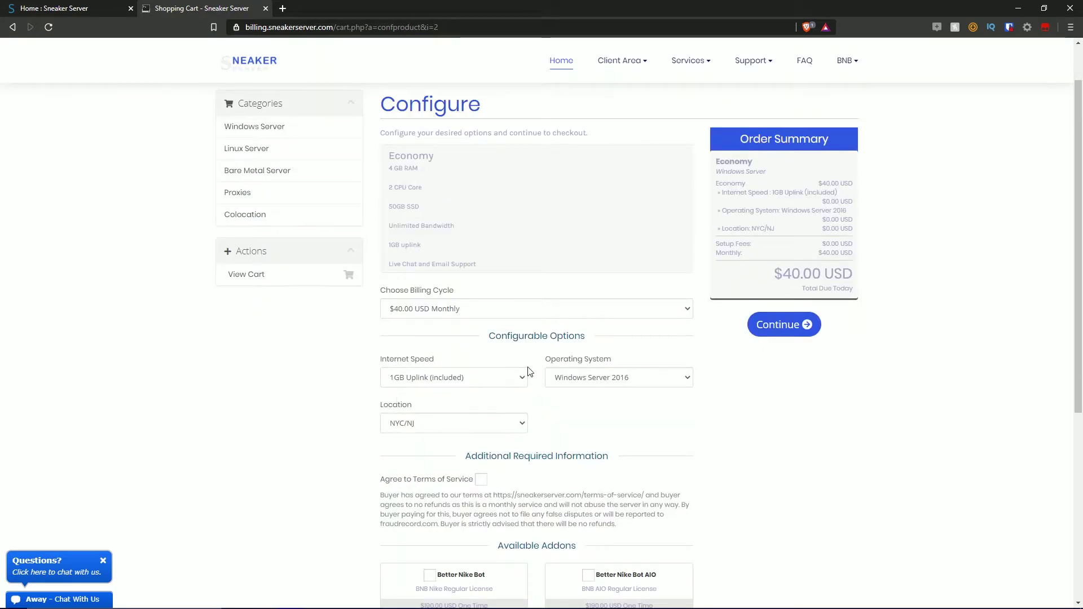
pyautogui.click(443, 378)
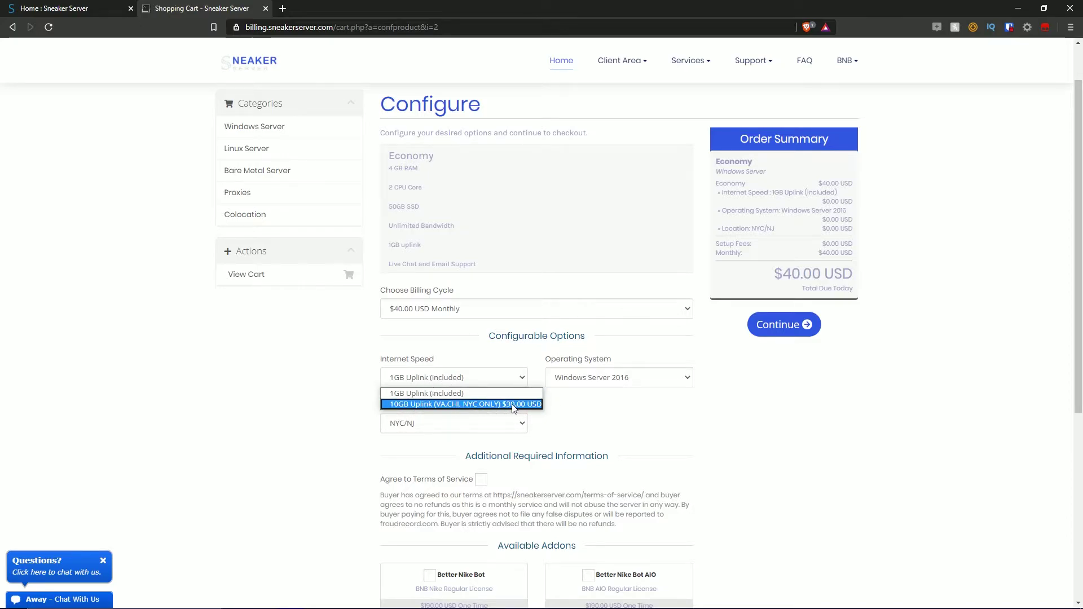
pyautogui.click(394, 394)
pyautogui.click(669, 382)
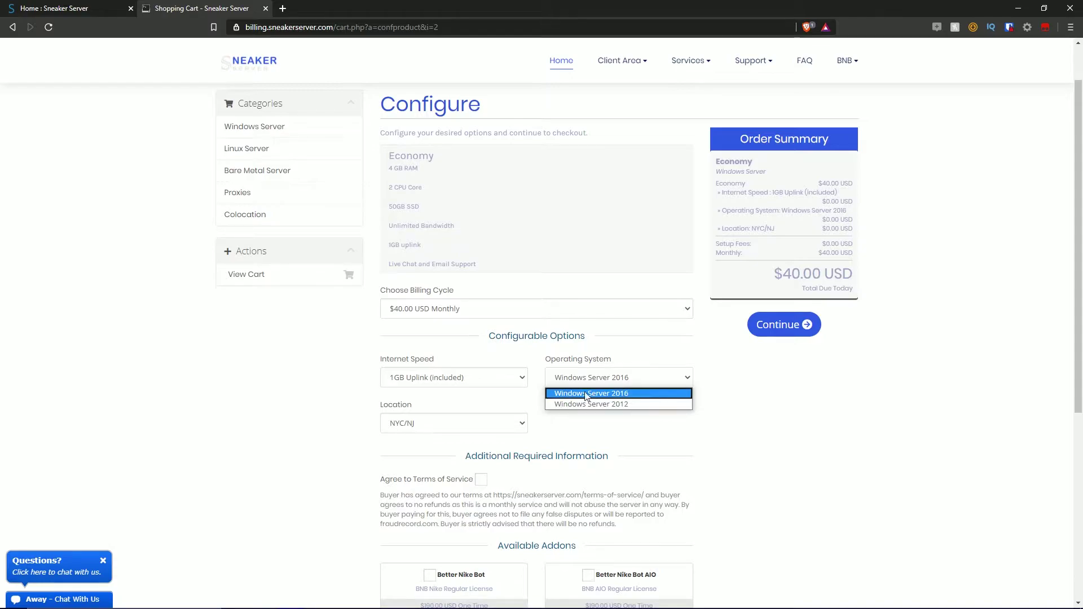
pyautogui.click(625, 394)
# Choose Ashburn, VA as the server location.
pyautogui.click(432, 423)
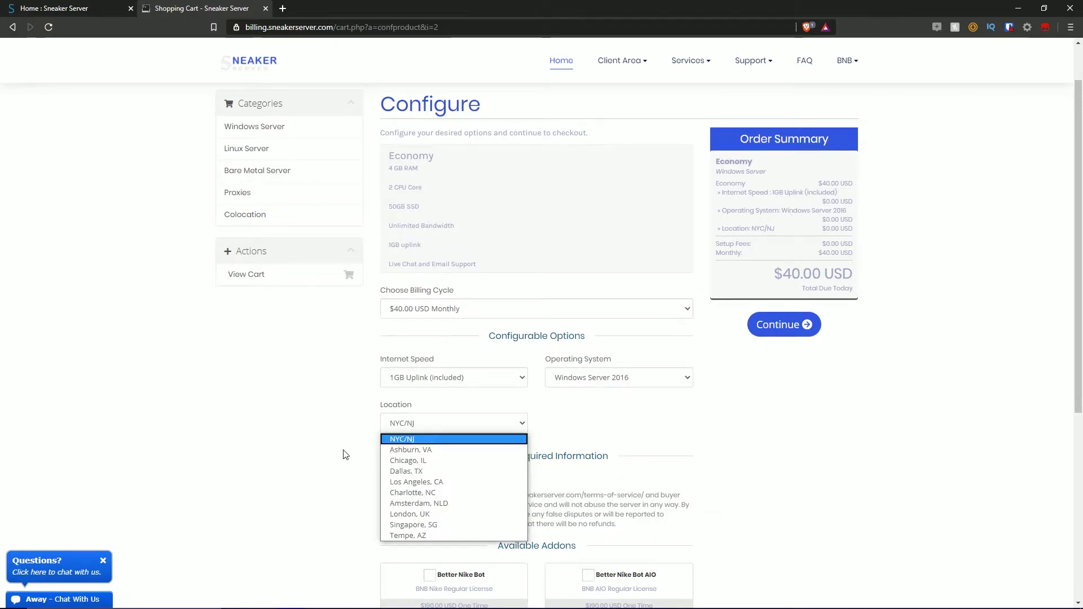
pyautogui.click(441, 450)
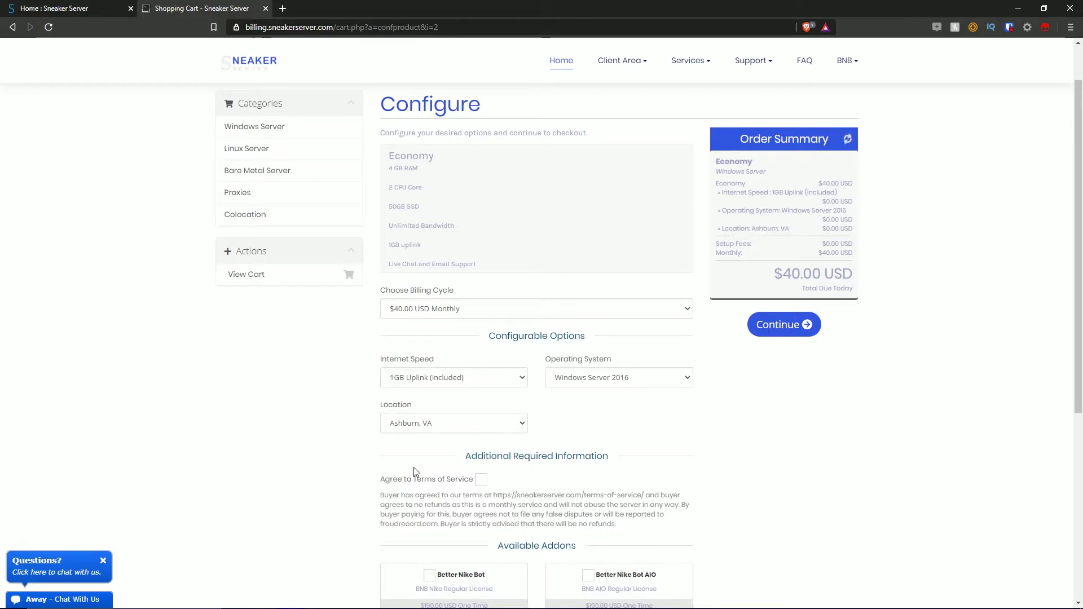
pyautogui.click(459, 423)
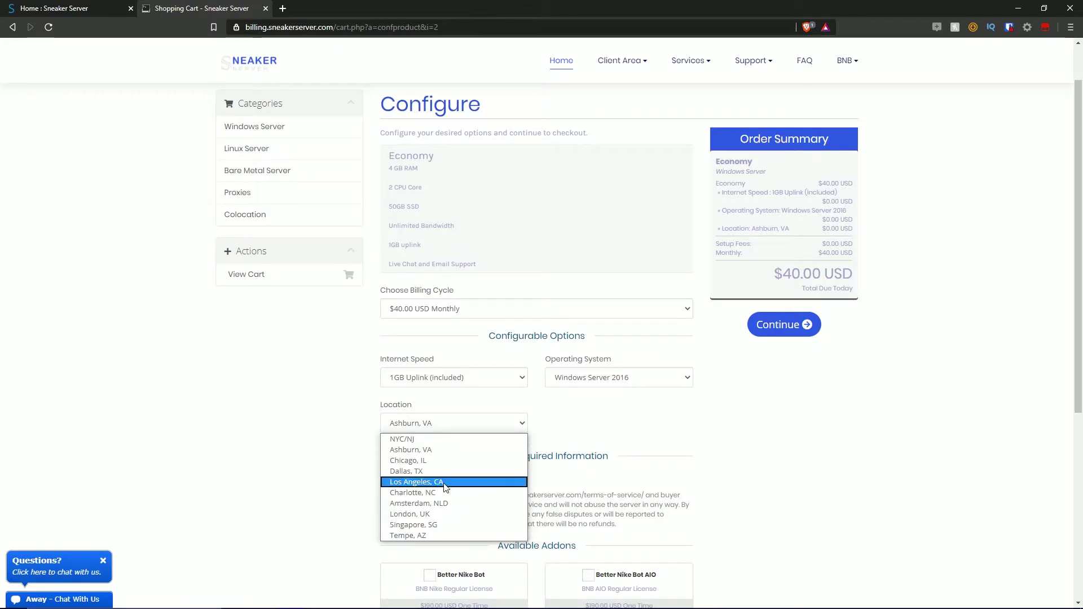
pyautogui.scroll(-3, 351, 472)
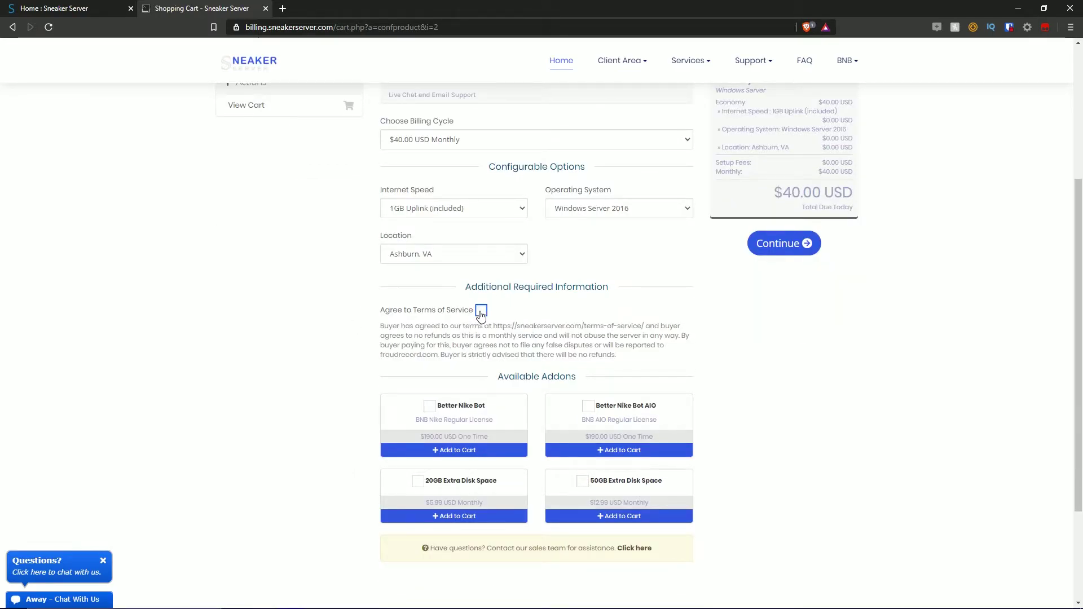
# Agree to the Terms of Service, check the Economy $40.00 USD order summary, and continue.
pyautogui.click(481, 312)
pyautogui.scroll(-1, 515, 330)
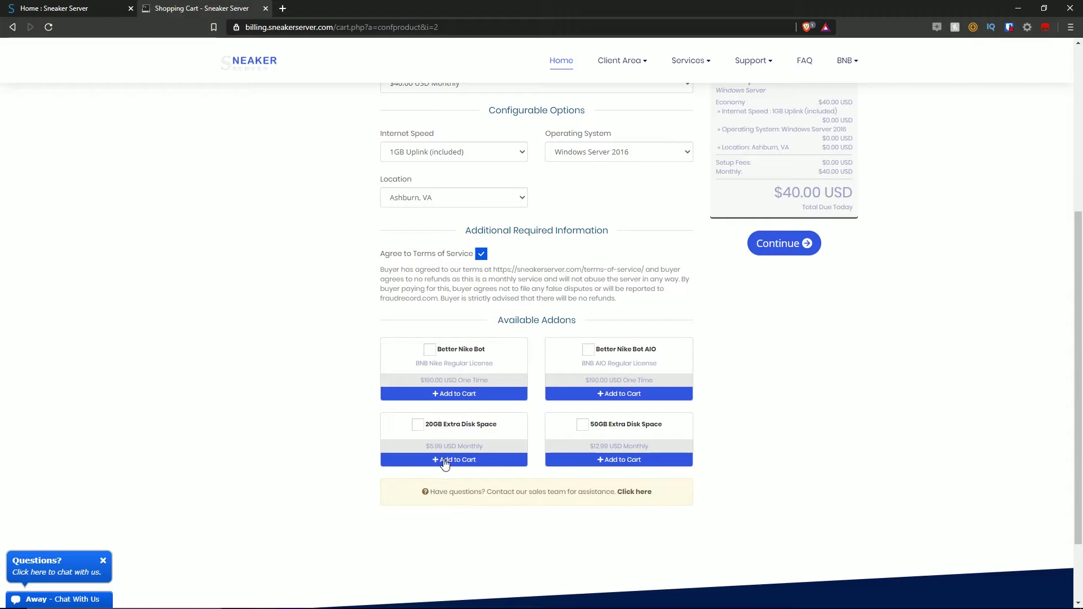
pyautogui.scroll(5, 845, 314)
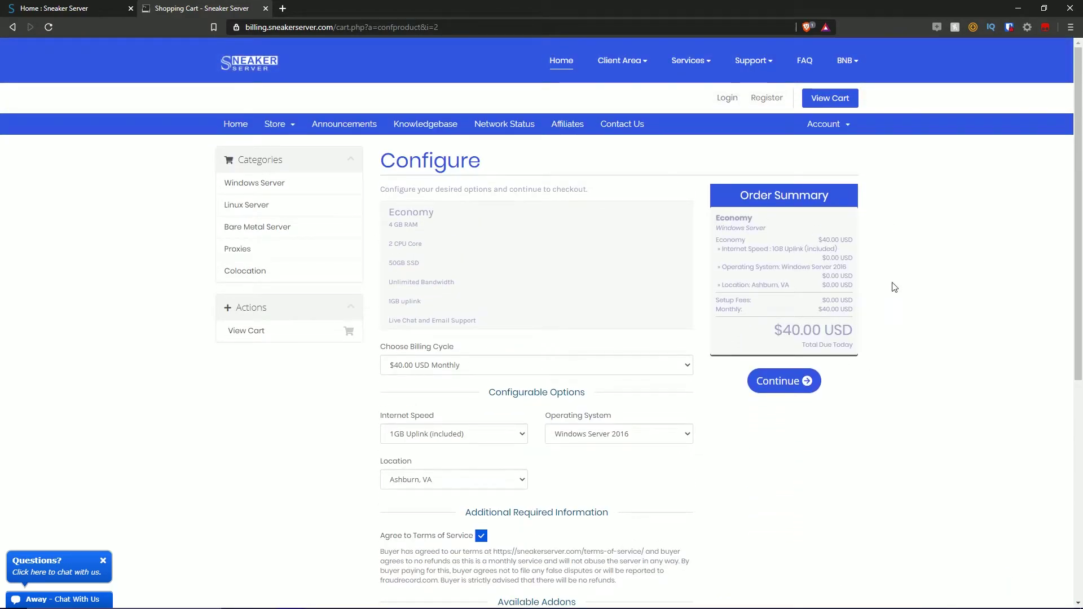
pyautogui.moveTo(718, 220); pyautogui.dragTo(853, 259)
pyautogui.click(772, 232)
pyautogui.click(737, 266)
pyautogui.moveTo(715, 309); pyautogui.dragTo(856, 314)
pyautogui.click(856, 314)
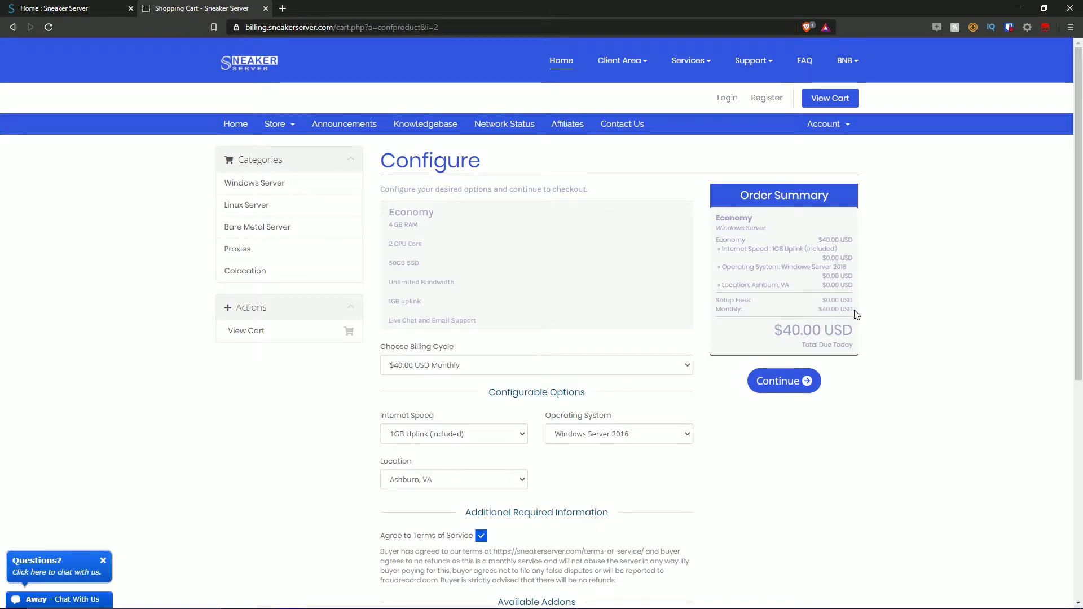
pyautogui.click(795, 385)
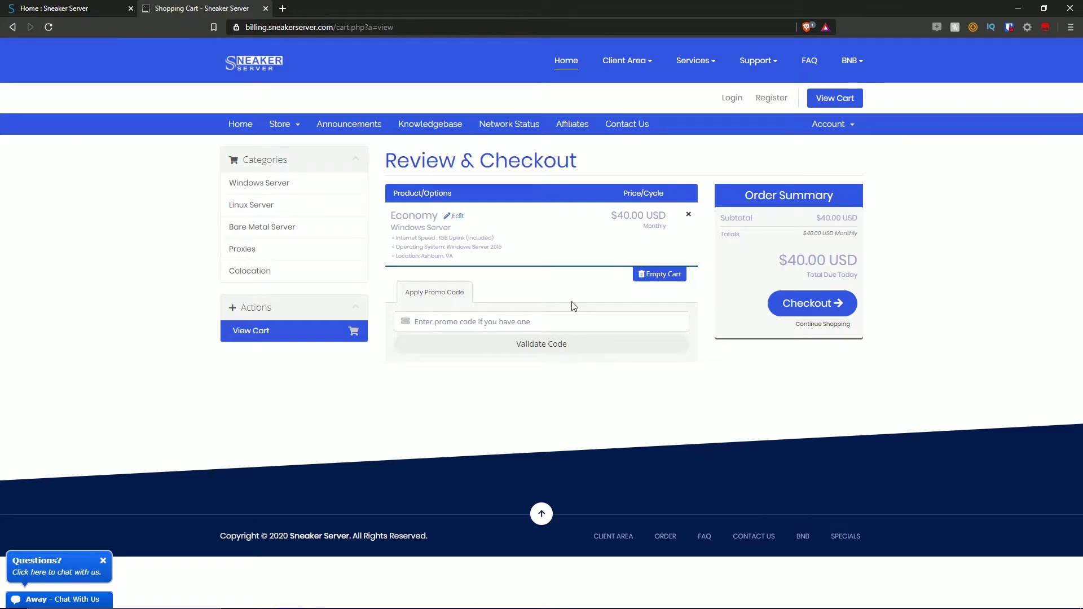
# Enter and validate promo code copsupply, confirming the discounted $34.00 USD total.
pyautogui.click(611, 313)
pyautogui.write('copsupply')
pyautogui.press('Tab')
pyautogui.press('Return')
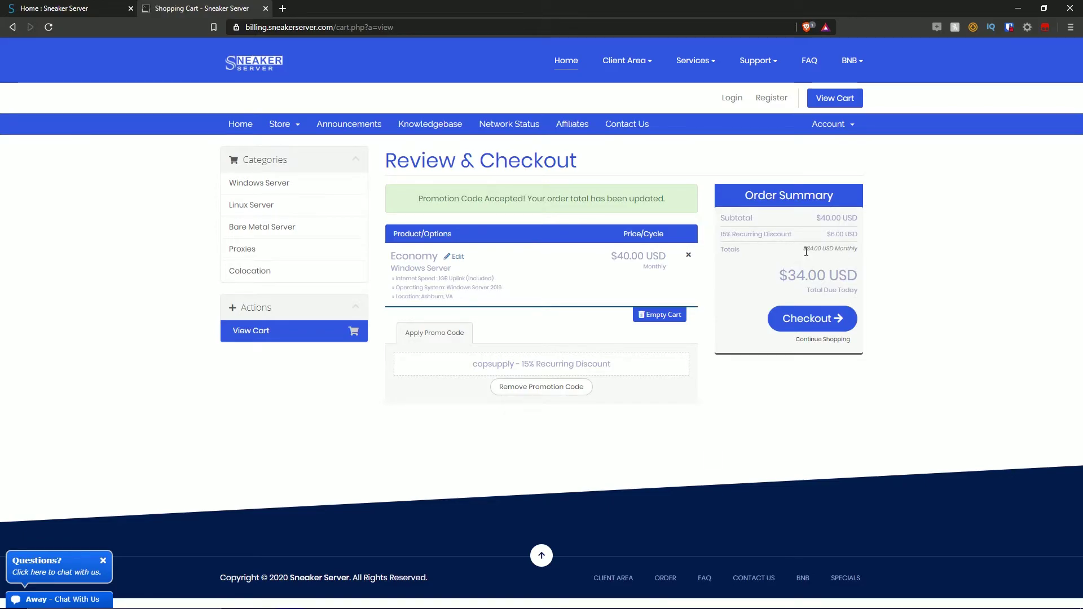
pyautogui.moveTo(807, 251); pyautogui.dragTo(855, 283)
pyautogui.click(842, 263)
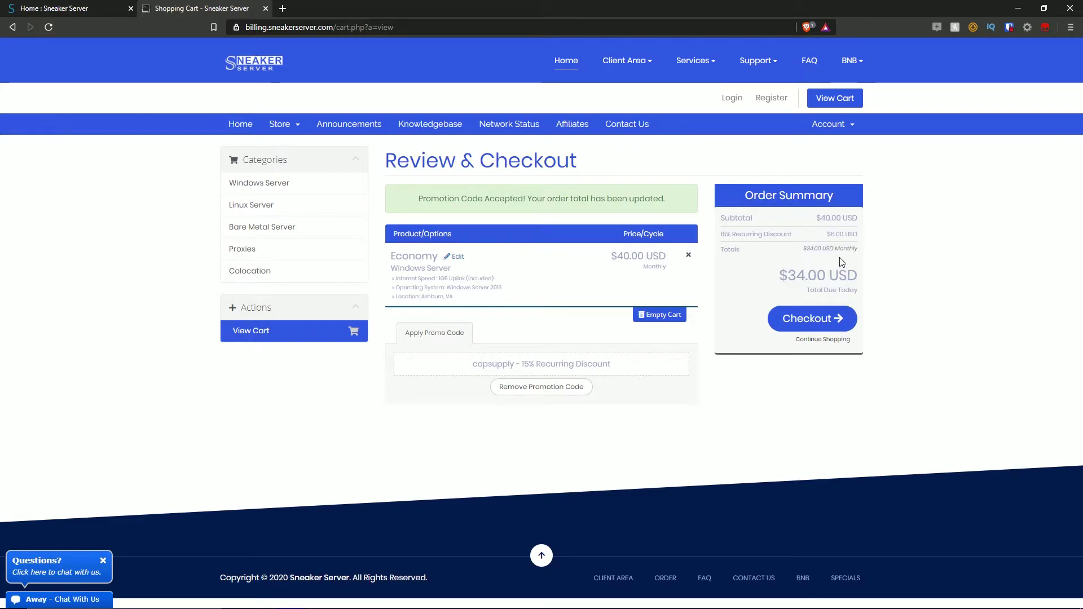